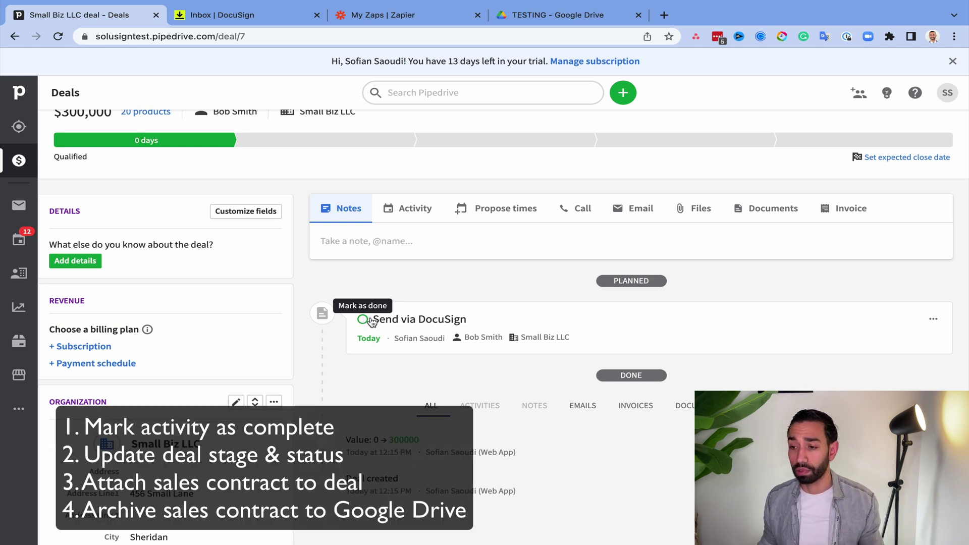
Step: Pick Monday, October 18 on the Calendly Strategy Session page to show its 13:30–15:00 slots
scroll(372, 322, "up", 1)
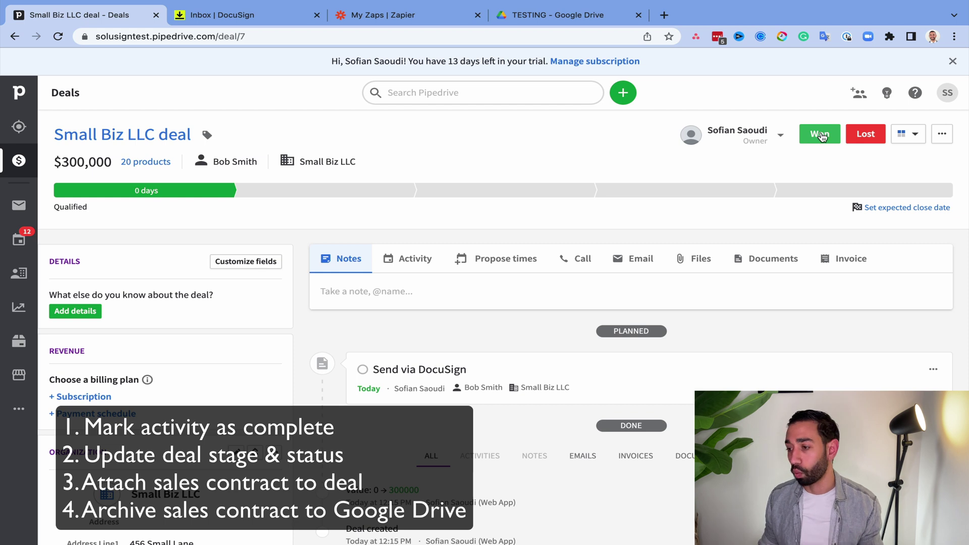
scroll(430, 333, "down", 1)
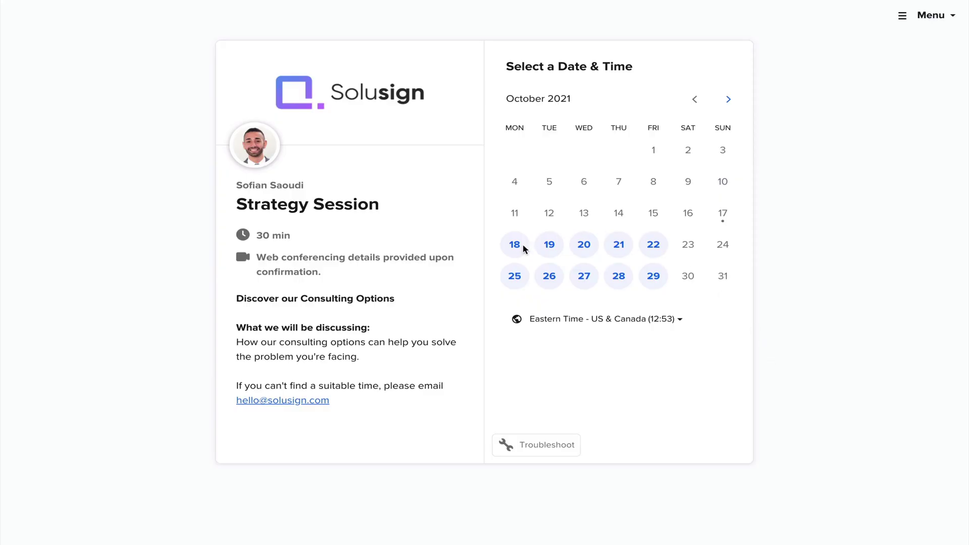
left_click(520, 245)
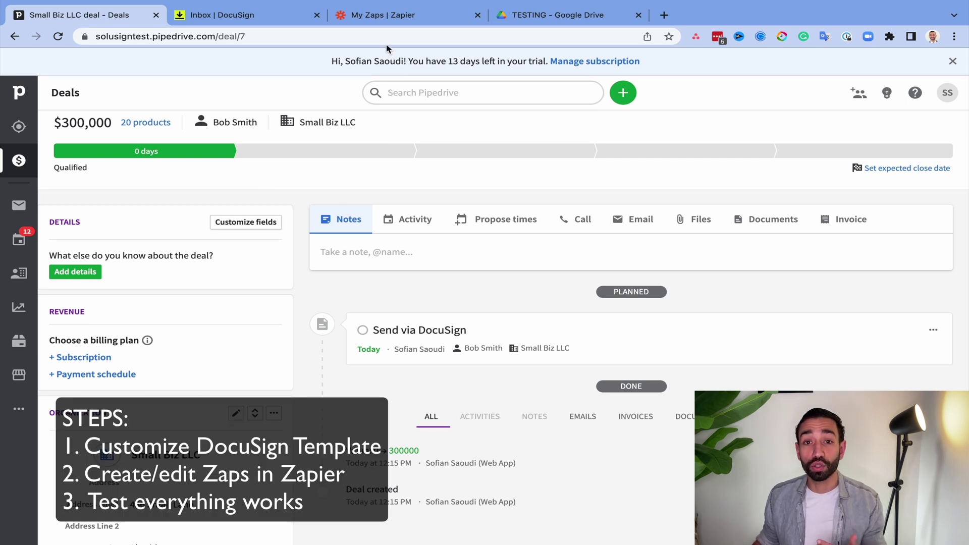
Step: Switch to DocuSign and bring up the list of saved templates
left_click(232, 14)
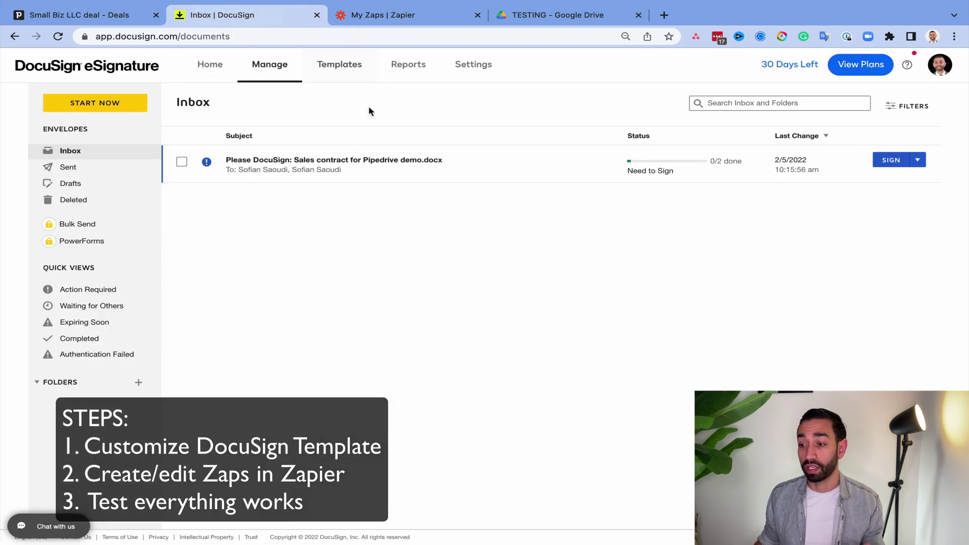
left_click(348, 64)
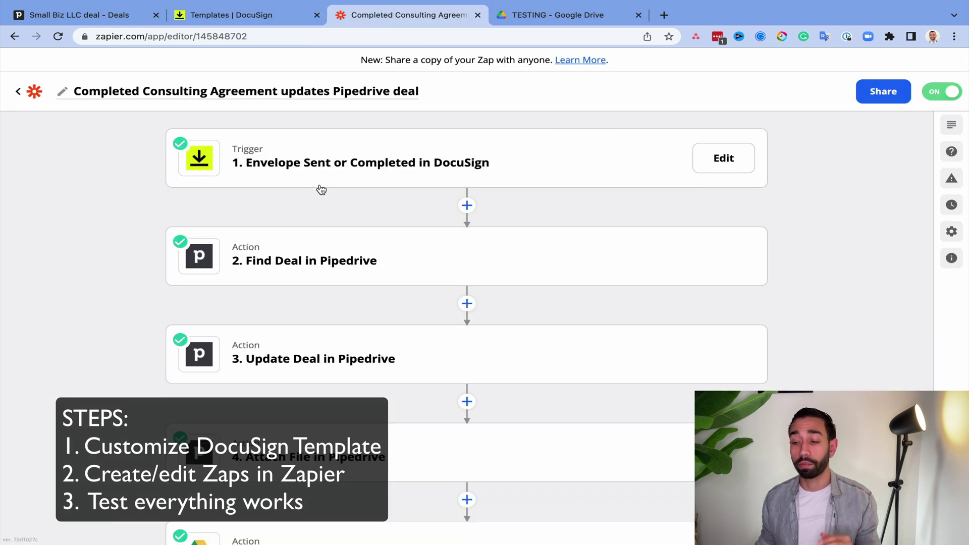
mouse_move(298, 342)
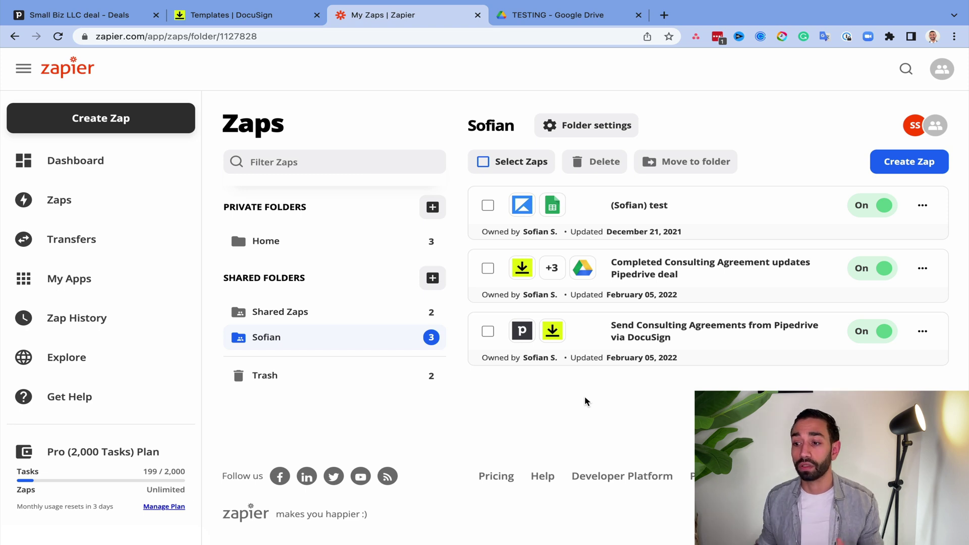
Step: Open the DocuSign Pipedrive integration template for editing and advance past Documents and Placeholders to the fields
left_click(275, 15)
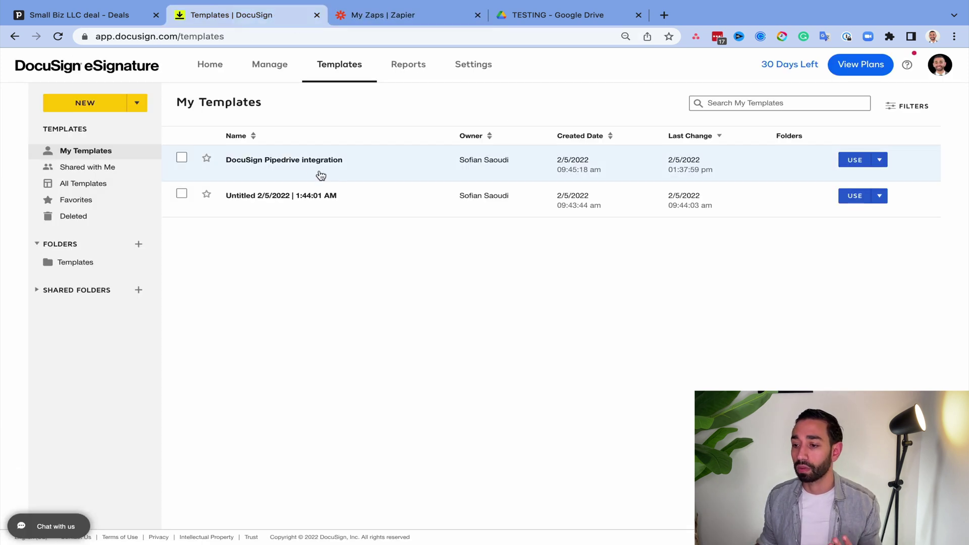
left_click(314, 167)
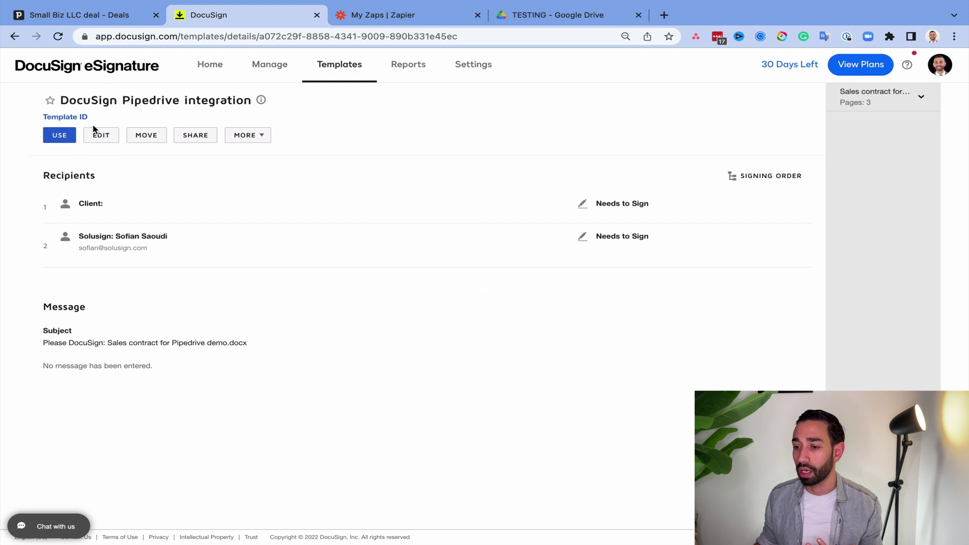
left_click(99, 134)
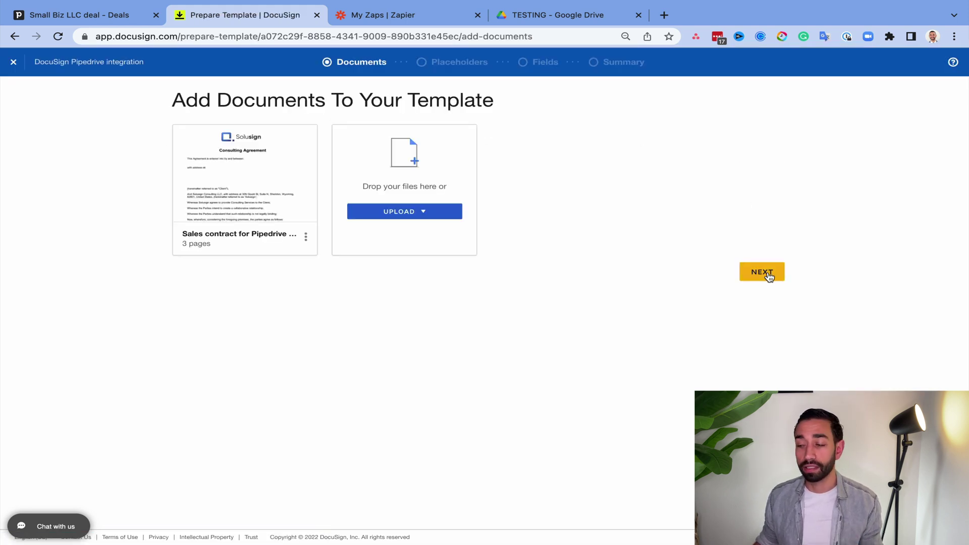
left_click(764, 274)
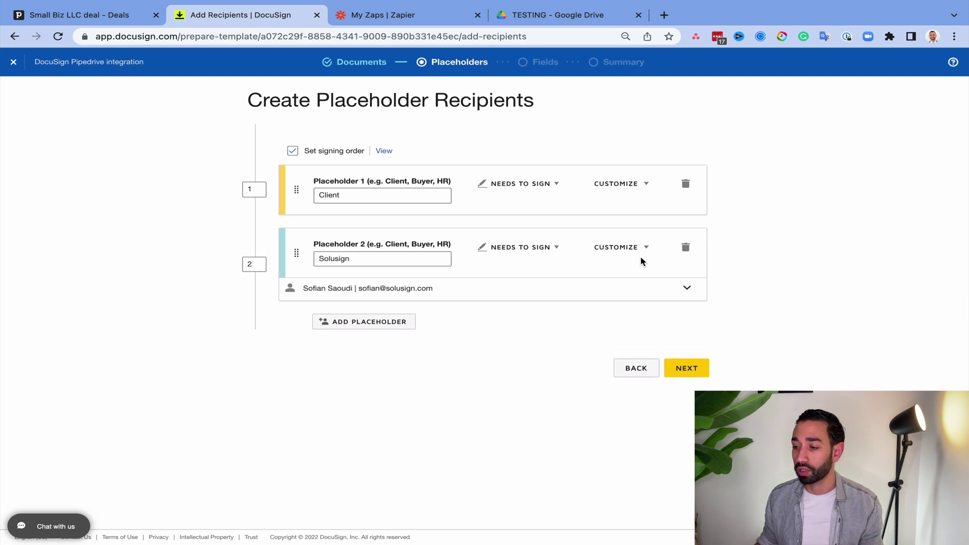
left_click(685, 371)
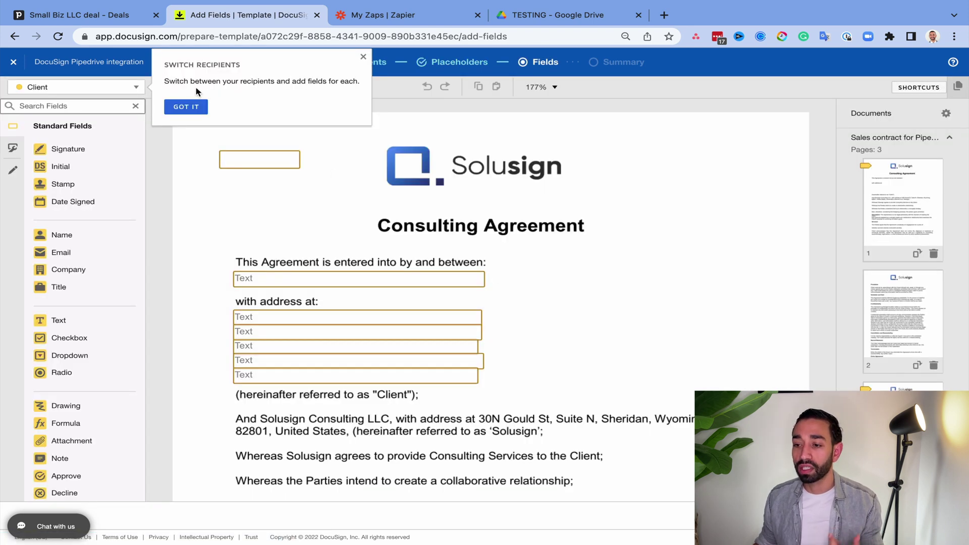
left_click(195, 108)
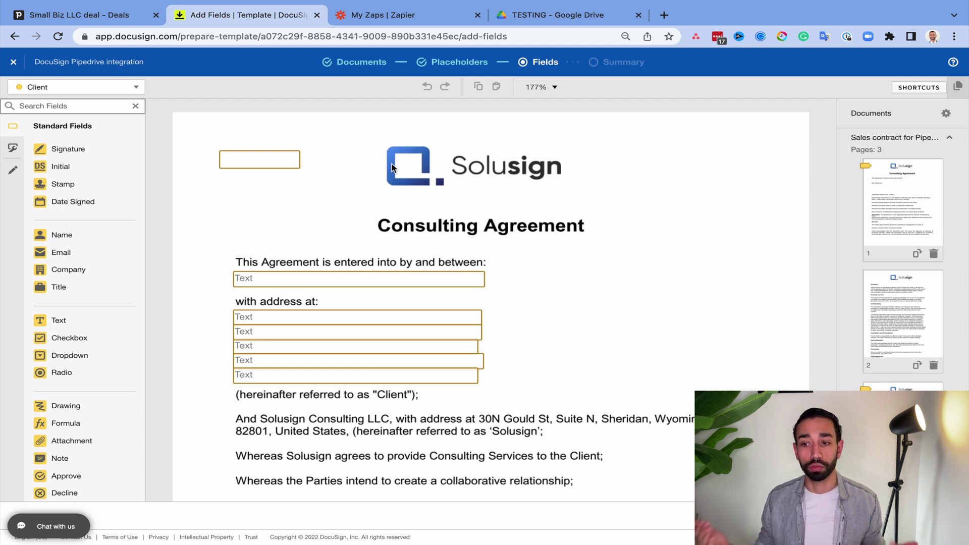
Step: Inspect the top-left text box's Formatting settings, then deselect it
left_click(261, 166)
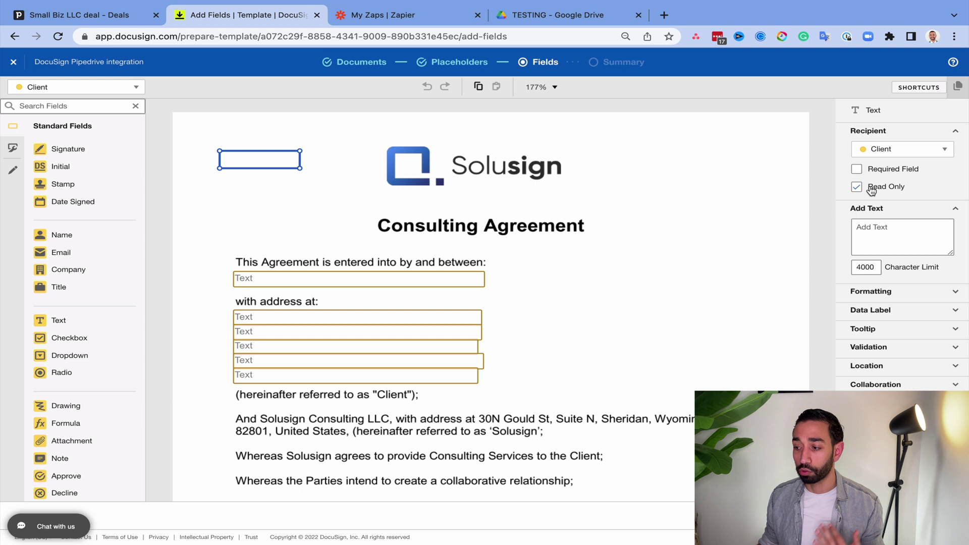
left_click(895, 291)
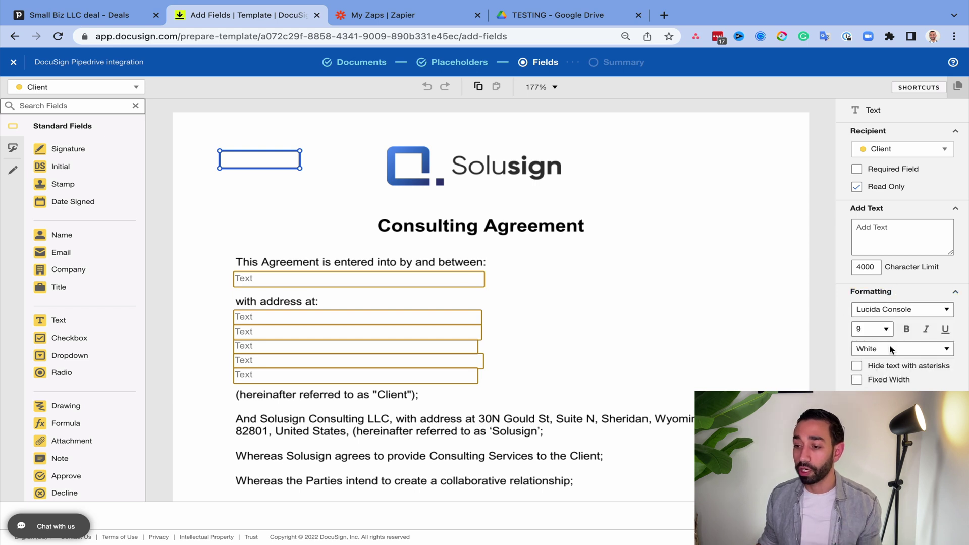
left_click(305, 176)
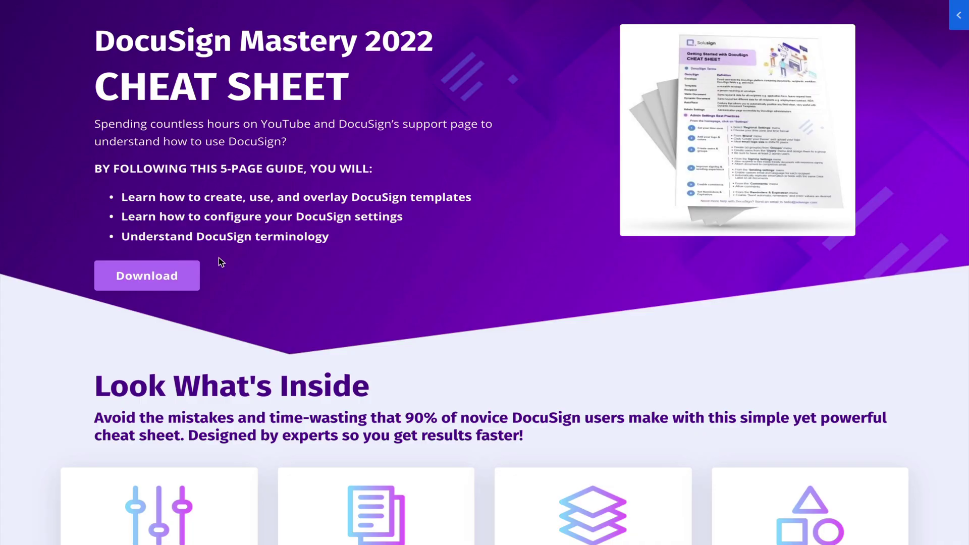
Step: Open the Kajabi cheat-sheet download form, then close the DocuSign template editor discarding changes
left_click(168, 275)
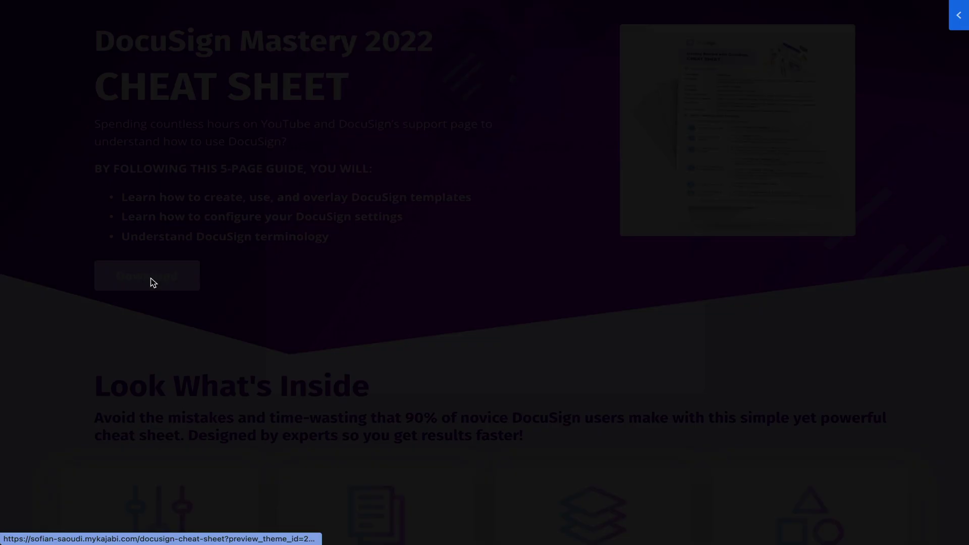
left_click(391, 340)
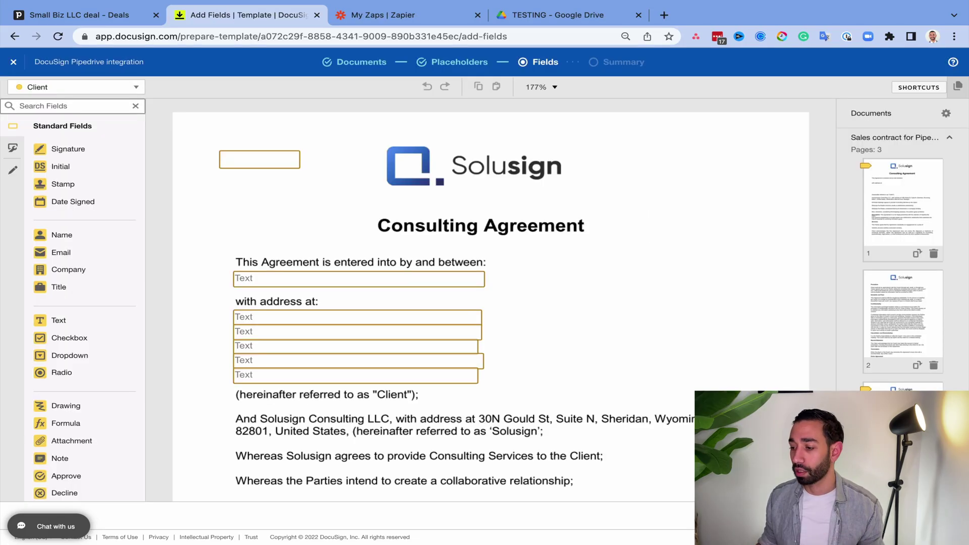
left_click(13, 62)
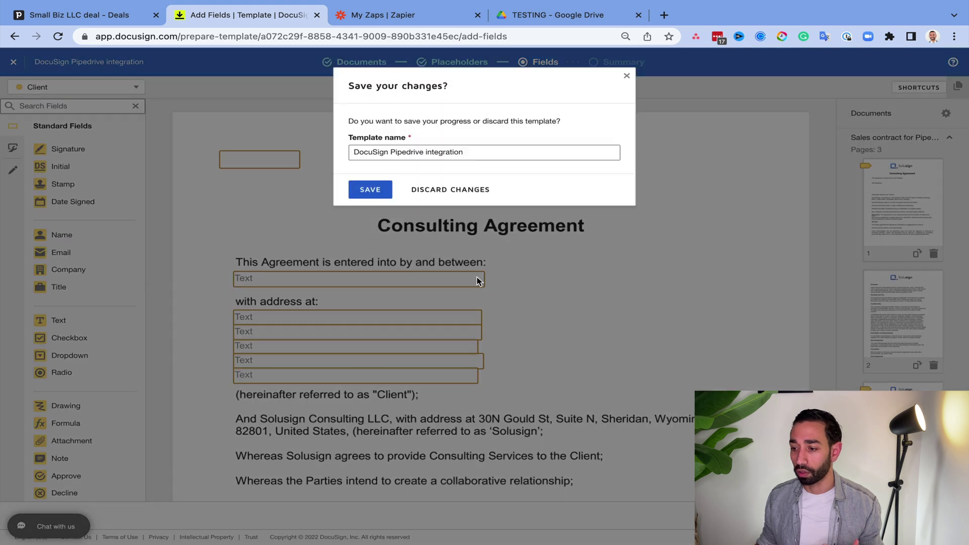
left_click(443, 194)
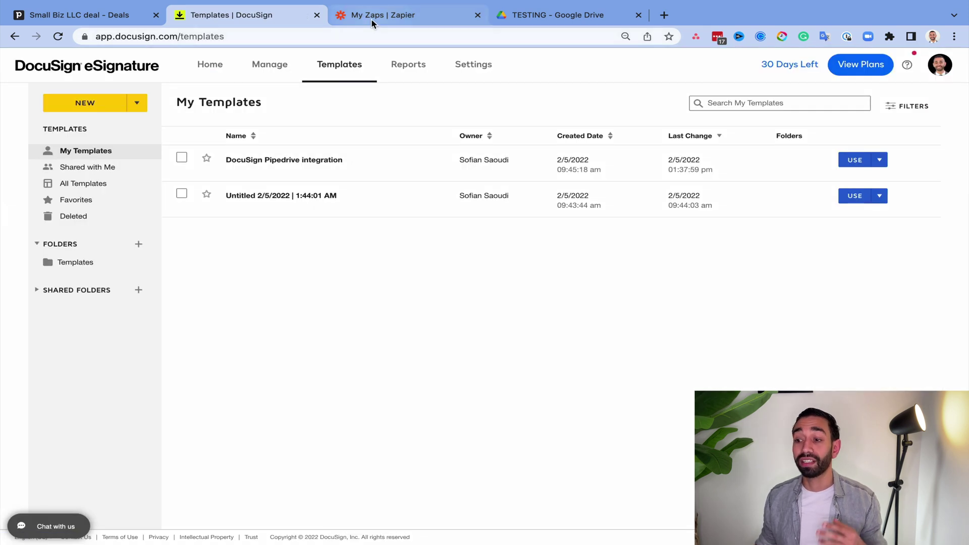
Step: Open the Send Consulting Agreements from Pipedrive via DocuSign Zap and compare with the Small Biz LLC deal
left_click(374, 21)
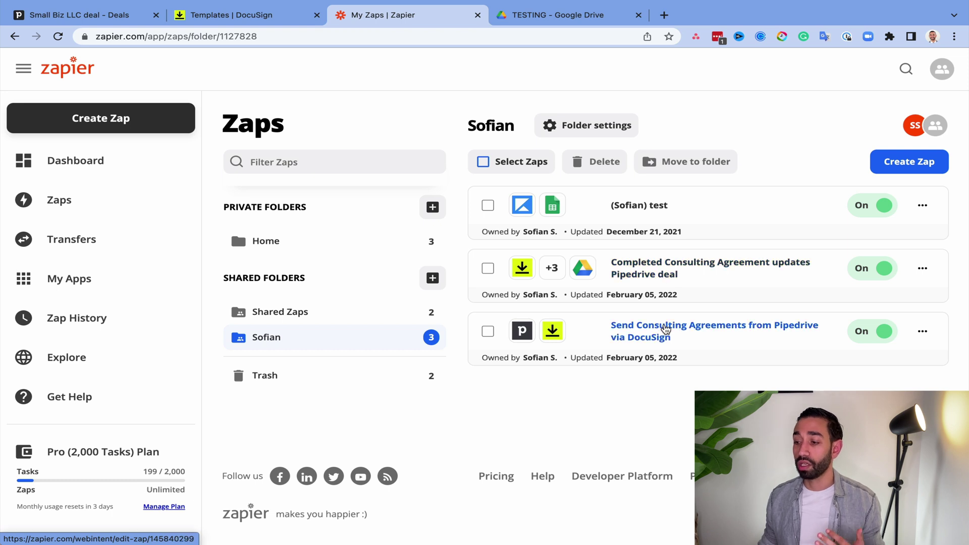
left_click(599, 317)
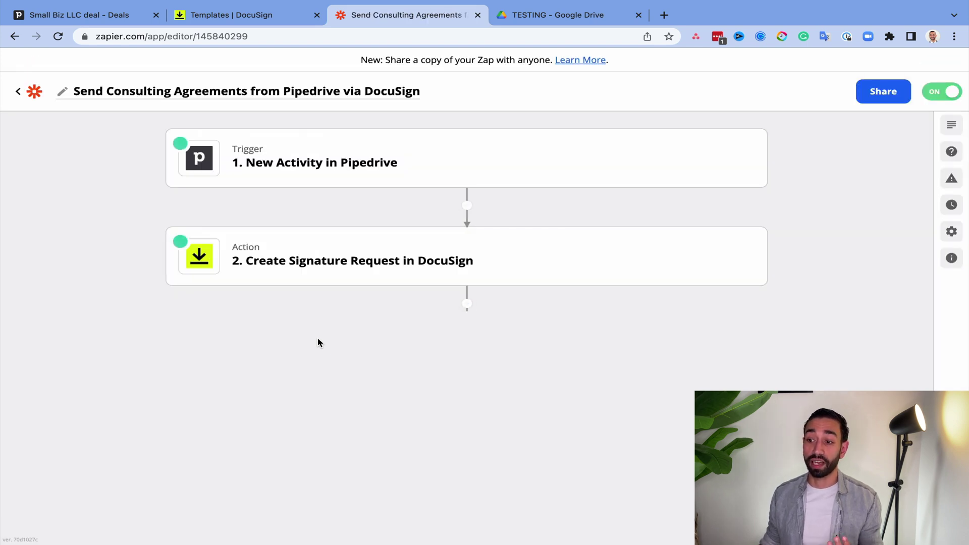
left_click(371, 260)
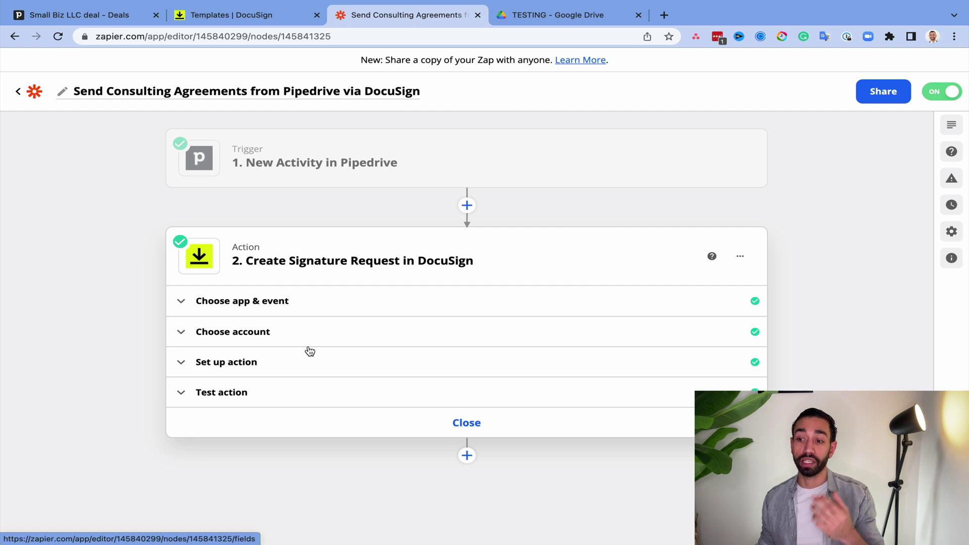
left_click(110, 19)
scroll(138, 435, "down", 6)
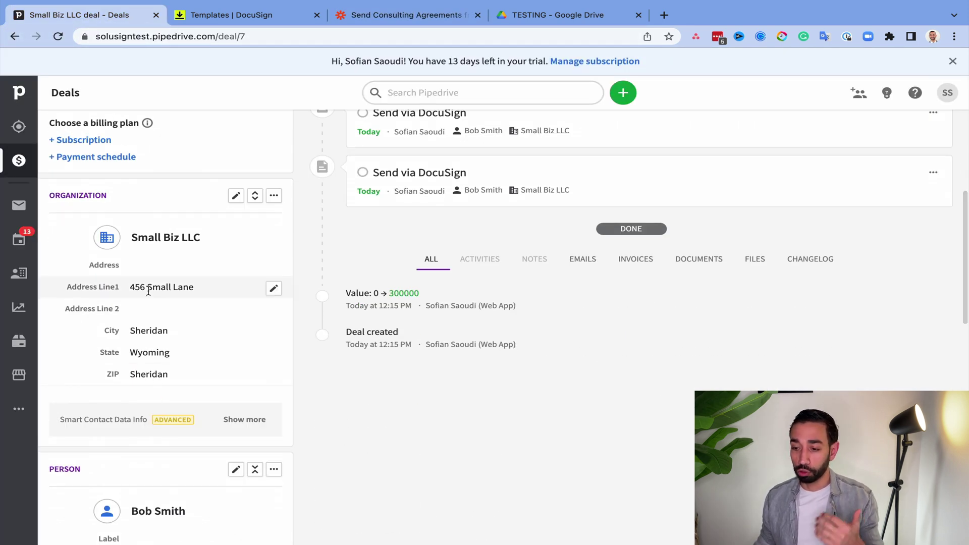
scroll(165, 404, "down", 2)
scroll(212, 252, "up", 8)
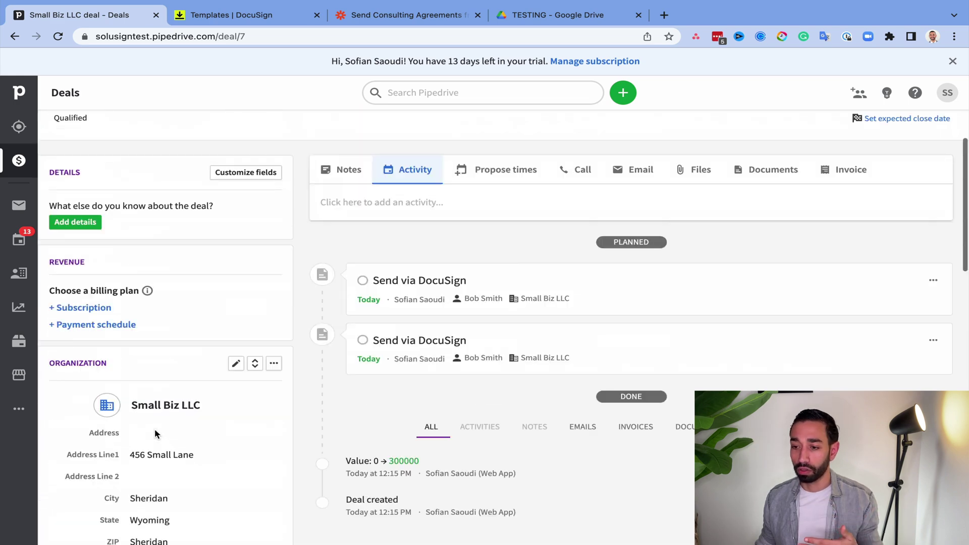
Step: Expand Create Signature Request's setup and scroll through its mapped Pipedrive fields to Extra Fields
left_click(262, 15)
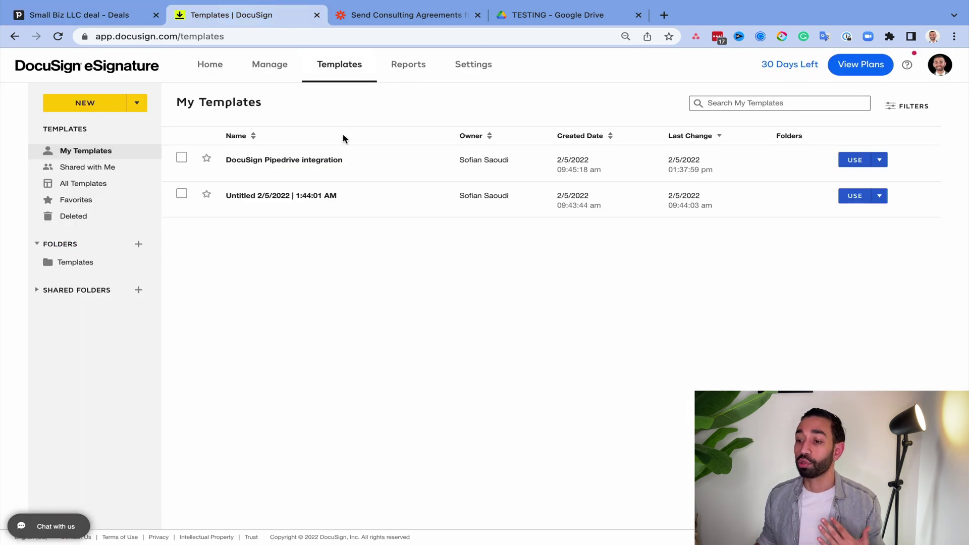
left_click(407, 15)
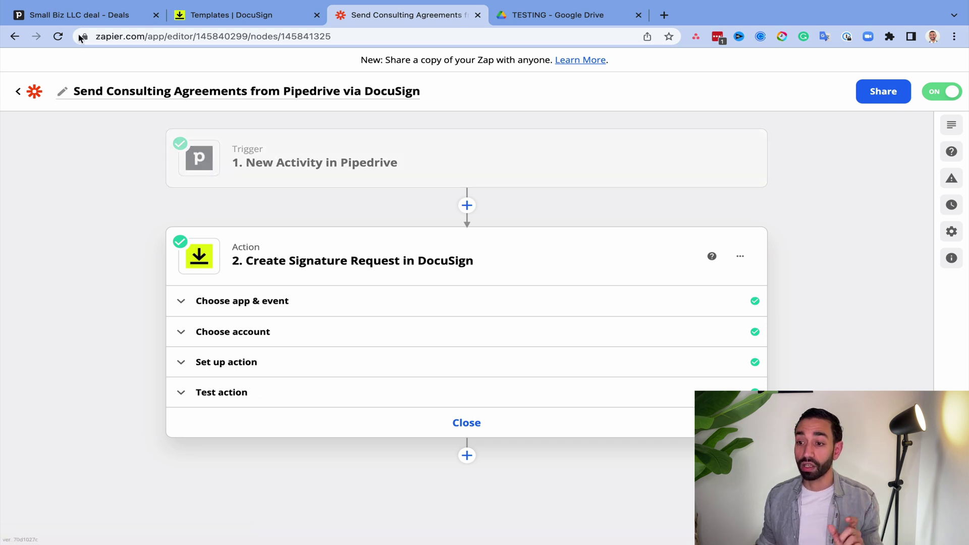
left_click(65, 15)
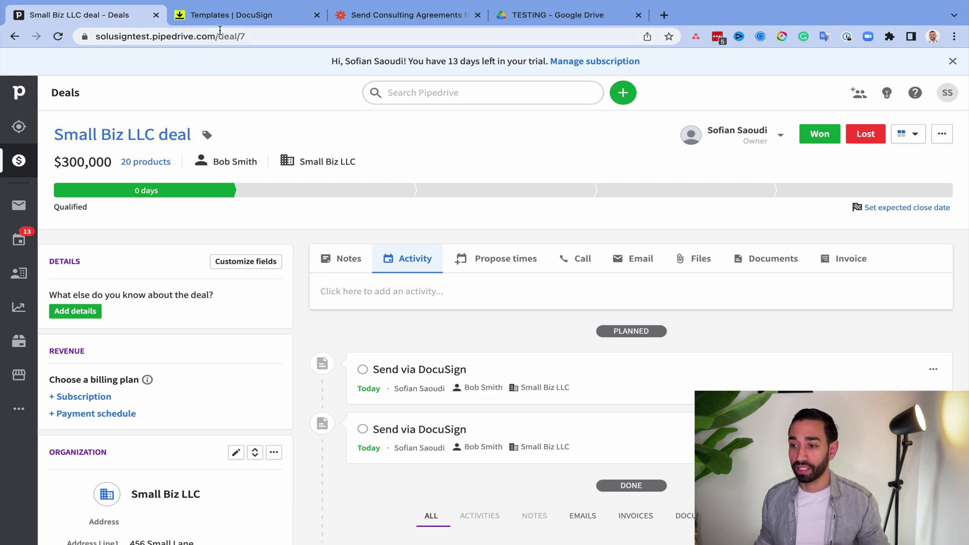
left_click(379, 16)
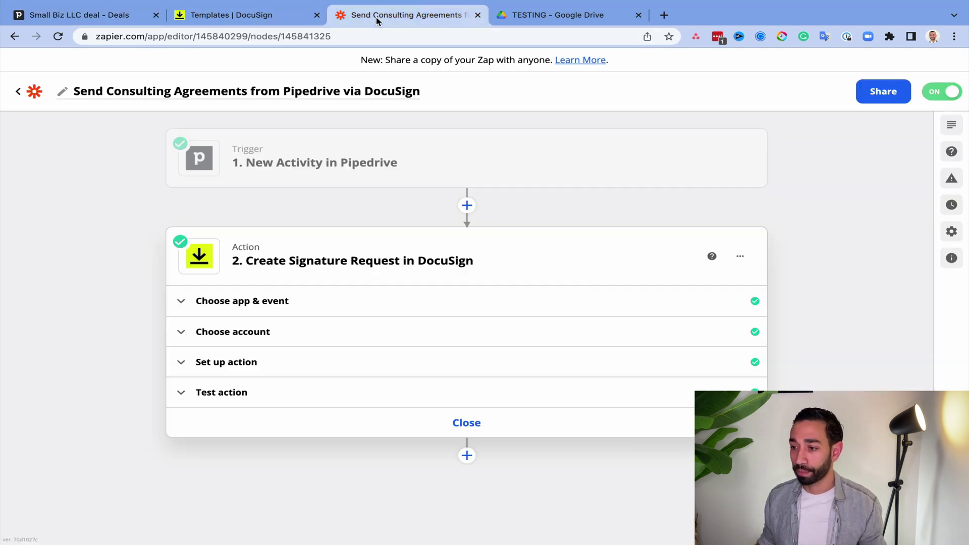
left_click(269, 367)
scroll(350, 374, "down", 10)
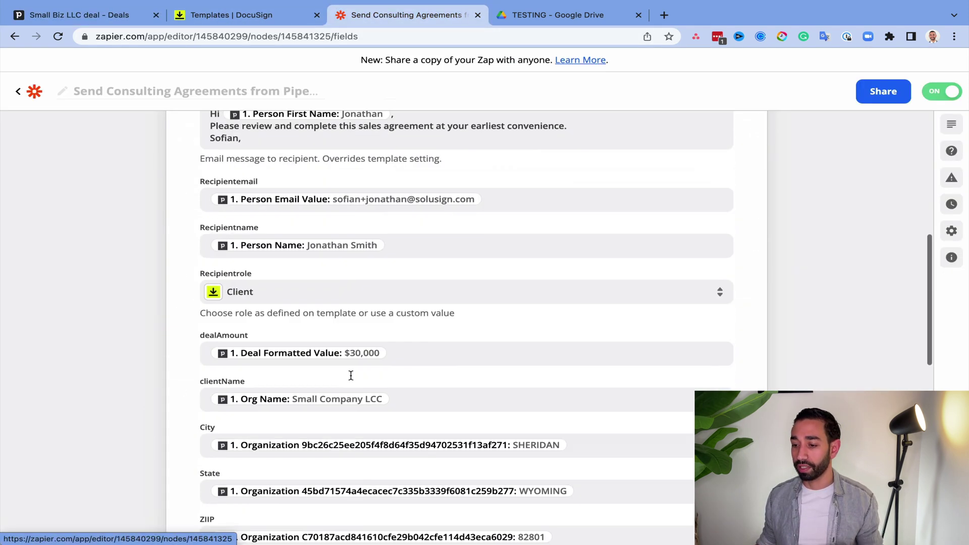
scroll(351, 380, "down", 2)
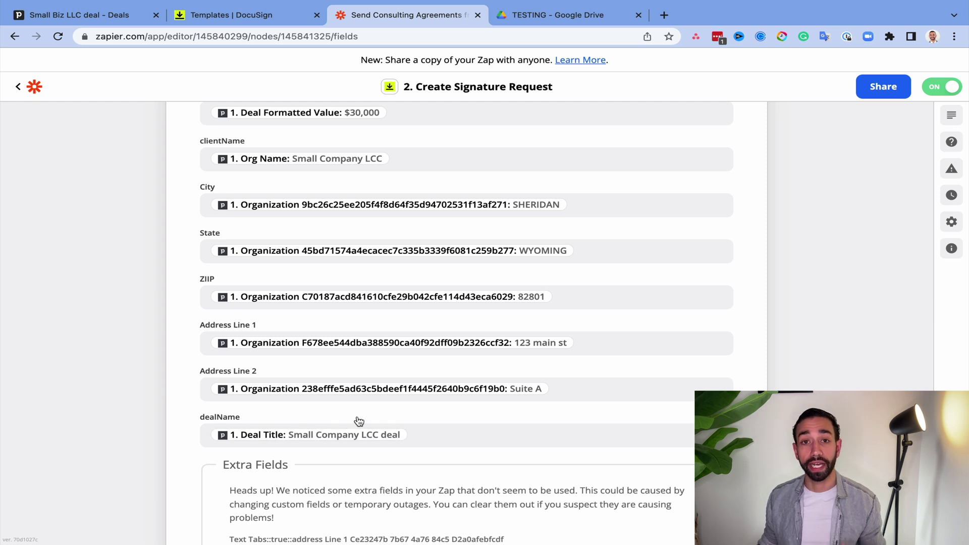
scroll(359, 421, "down", 6)
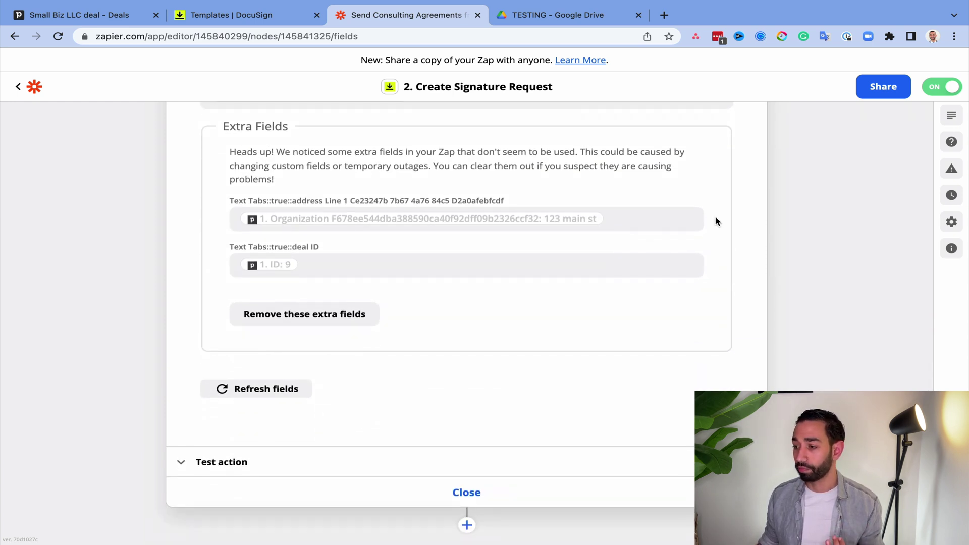
Step: Open the Completed Consulting Agreement Zap and review its DocuSign trigger's status and form data settings
left_click(18, 87)
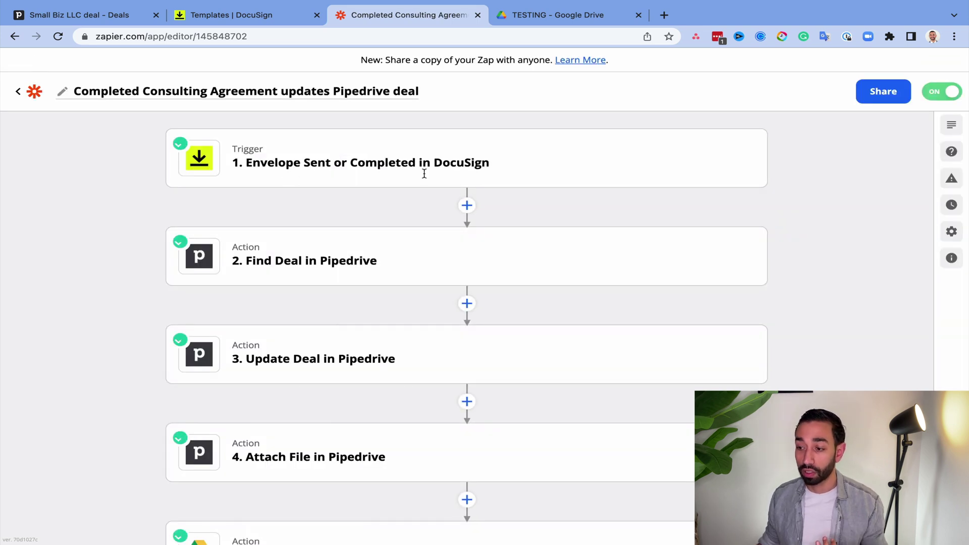
left_click(424, 160)
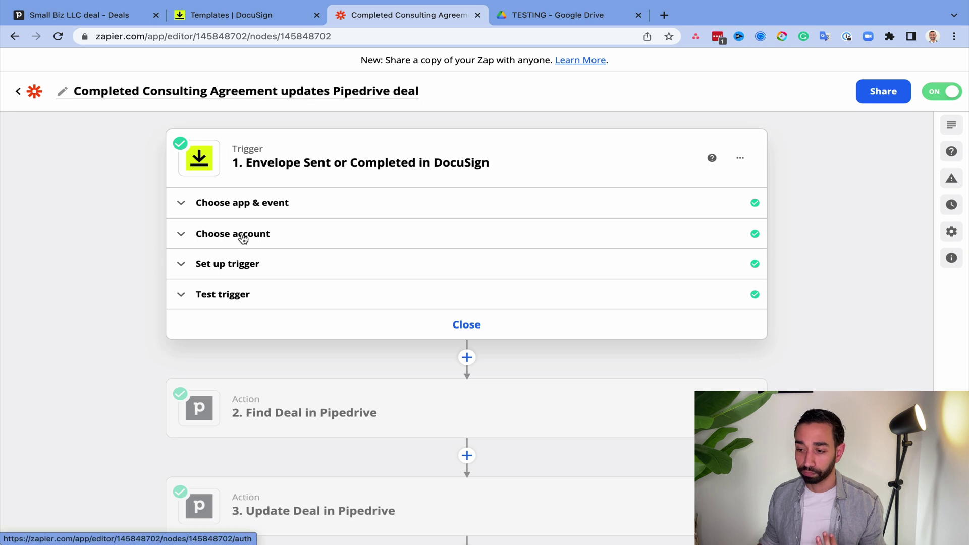
left_click(245, 263)
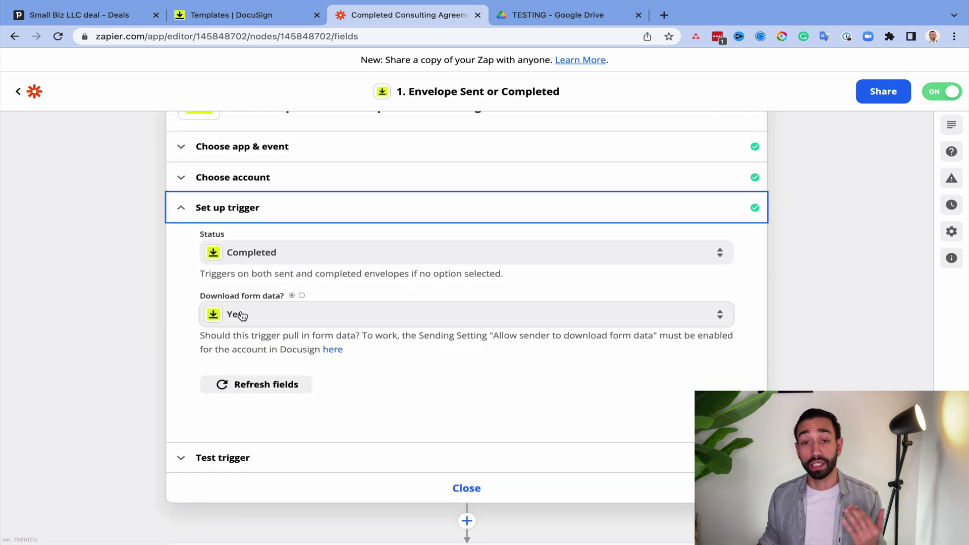
Step: Open Find Deal in Pipedrive's test result and its exact-match Title search settings
left_click(454, 191)
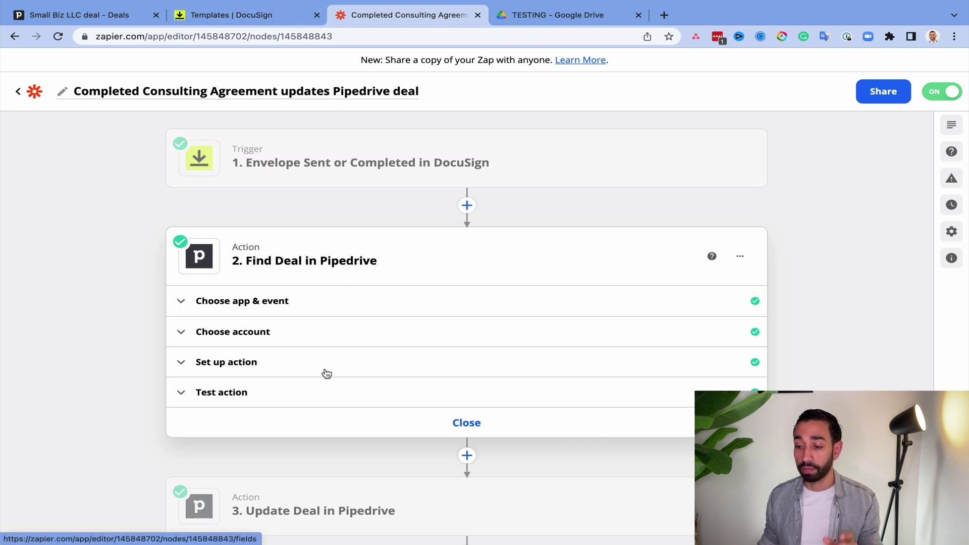
scroll(313, 365, "down", 1)
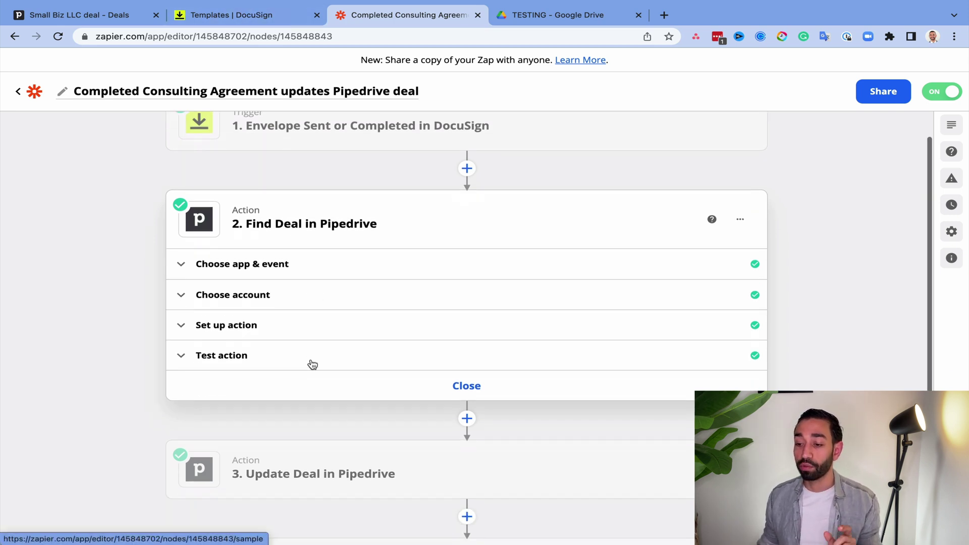
left_click(238, 357)
scroll(242, 354, "down", 5)
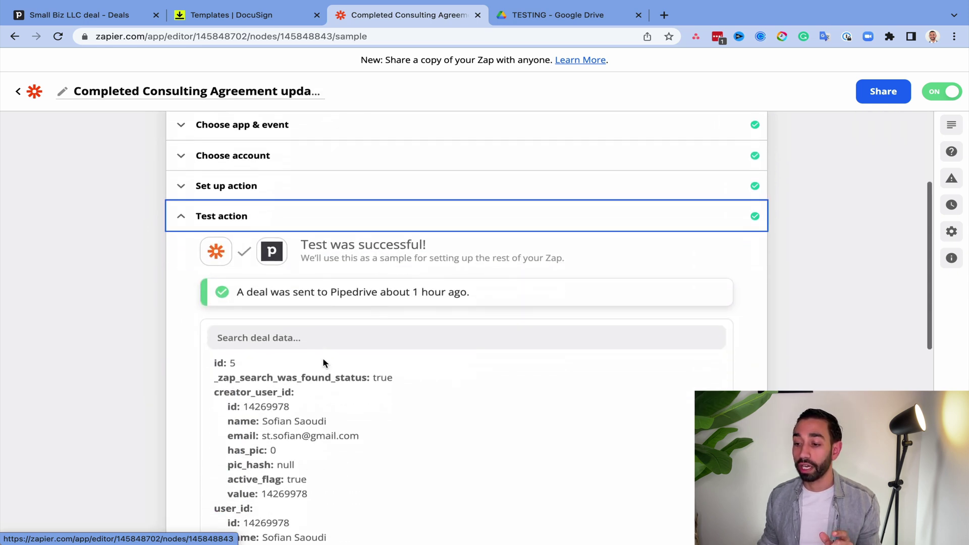
left_click(237, 160)
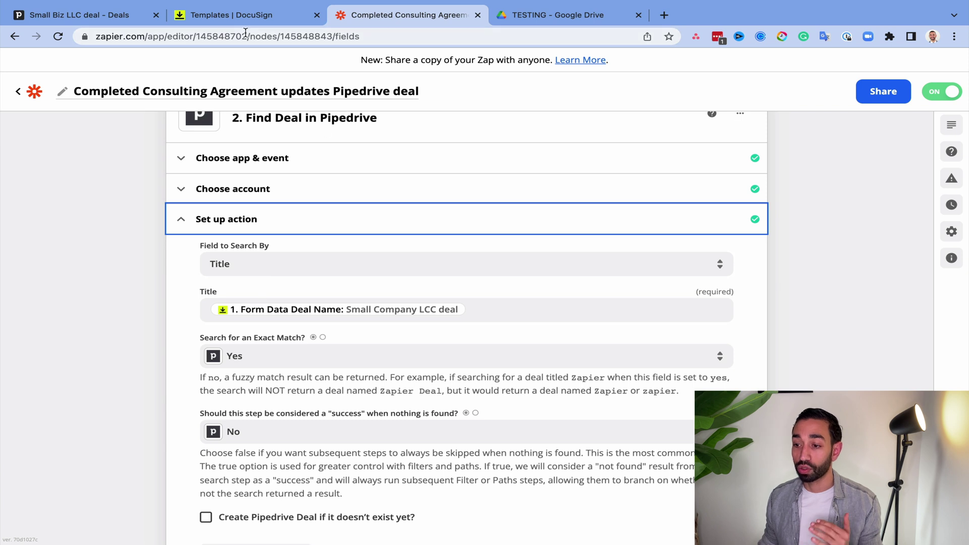
Step: Step the DocuSign Pipedrive integration template through Edit to Add Fields, then view the Small Biz LLC deal
left_click(233, 18)
left_click(272, 161)
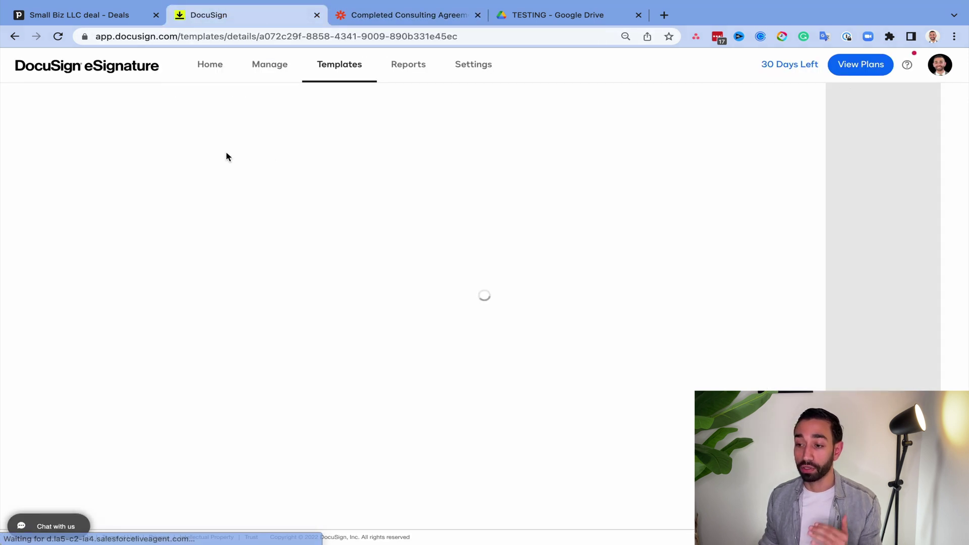
left_click(99, 135)
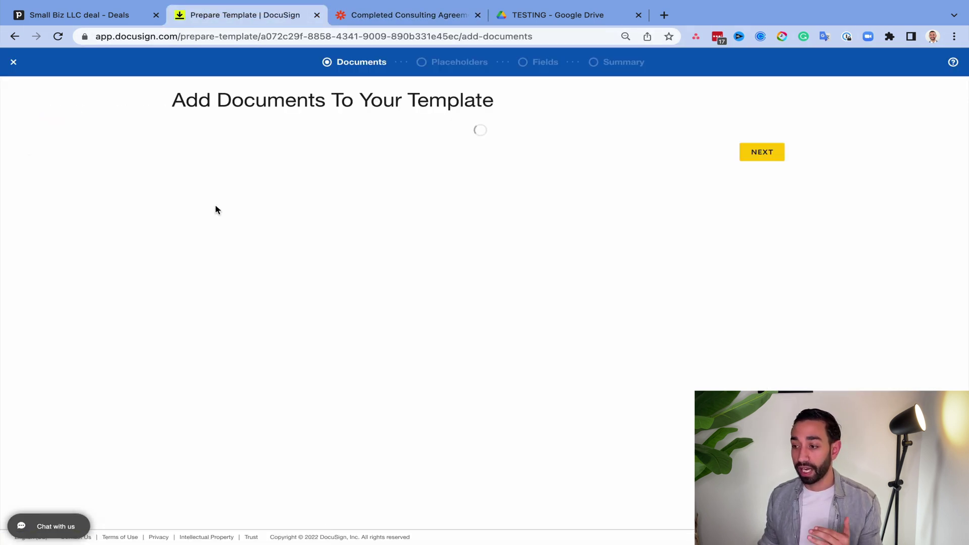
left_click(762, 152)
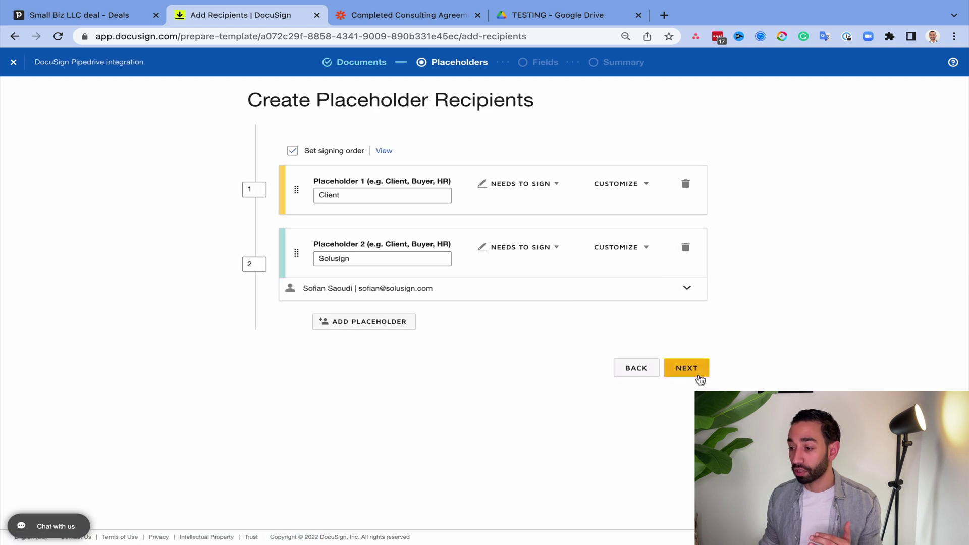
left_click(690, 371)
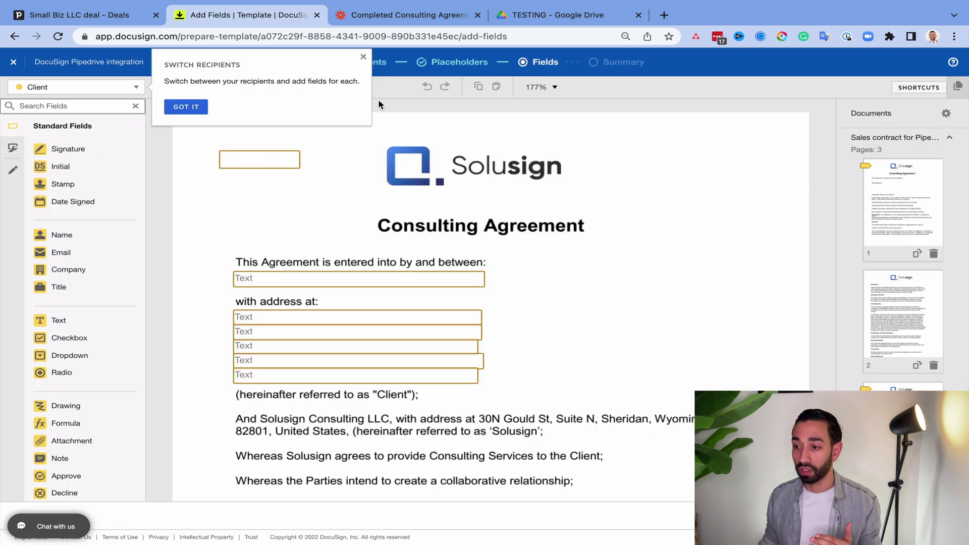
left_click(406, 15)
left_click(120, 15)
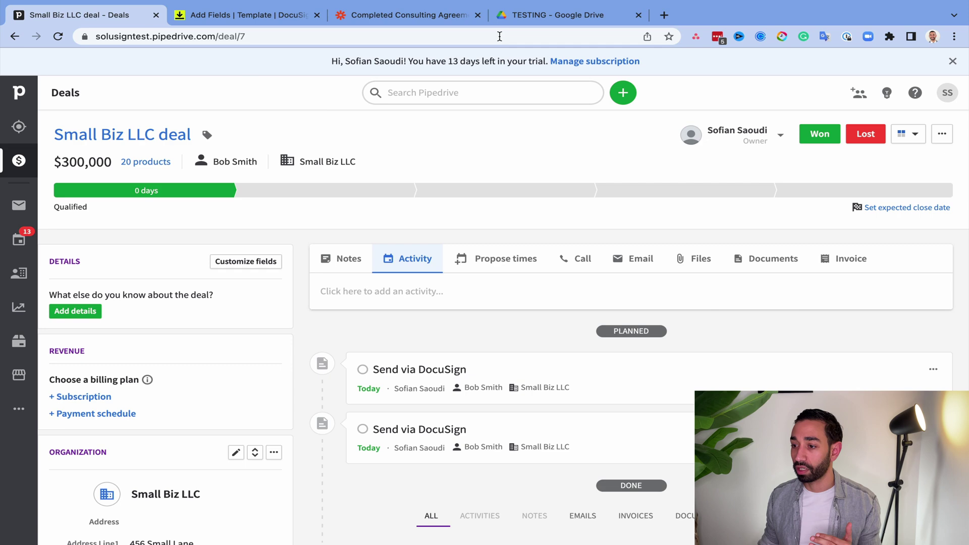
Step: Open the Update Deal step's setup showing the deal set to Won and Closed (Pipeline)
left_click(398, 17)
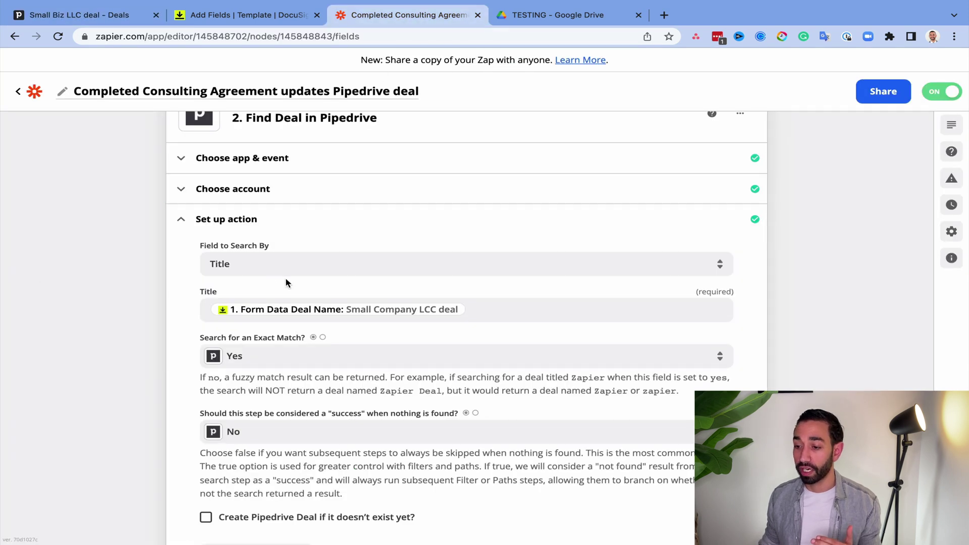
scroll(297, 349, "down", 15)
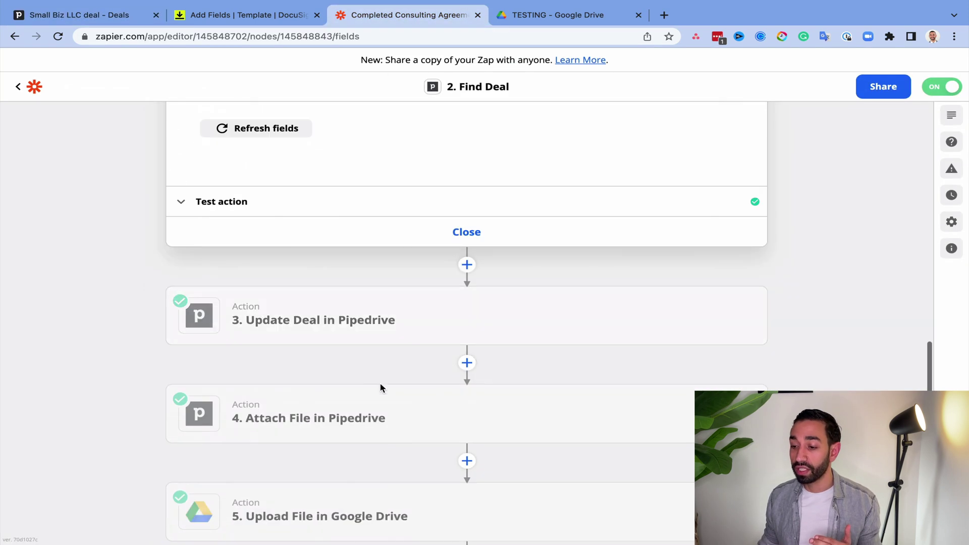
left_click(352, 316)
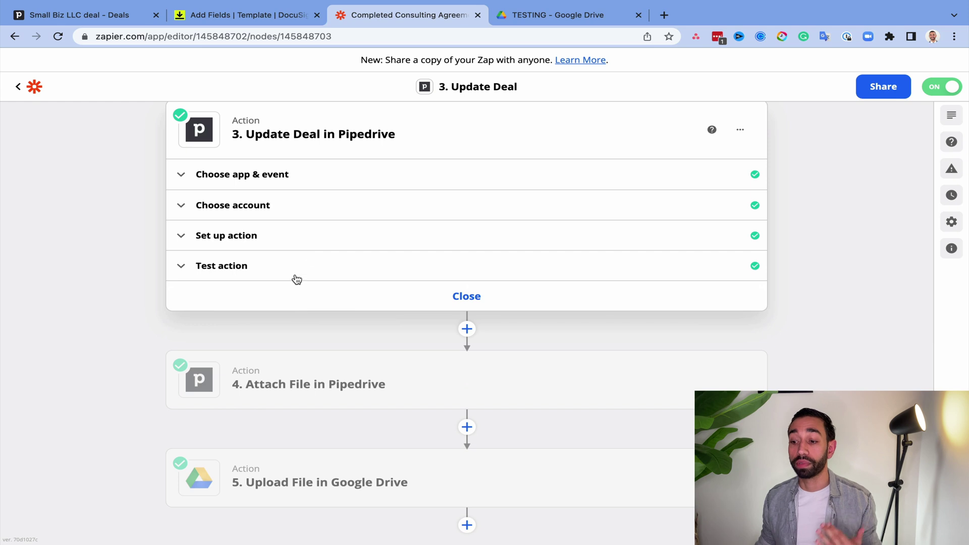
left_click(249, 234)
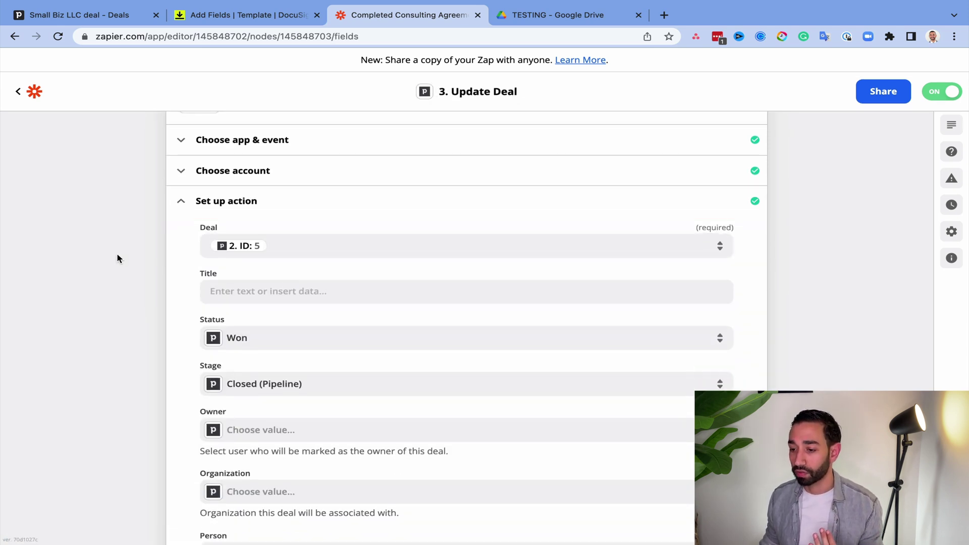
scroll(142, 289, "down", 2)
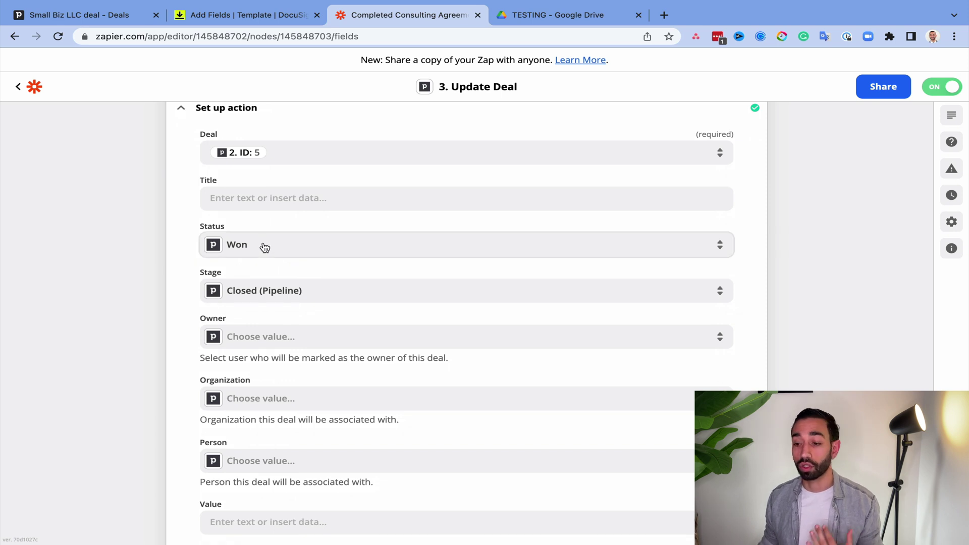
scroll(264, 247, "down", 1)
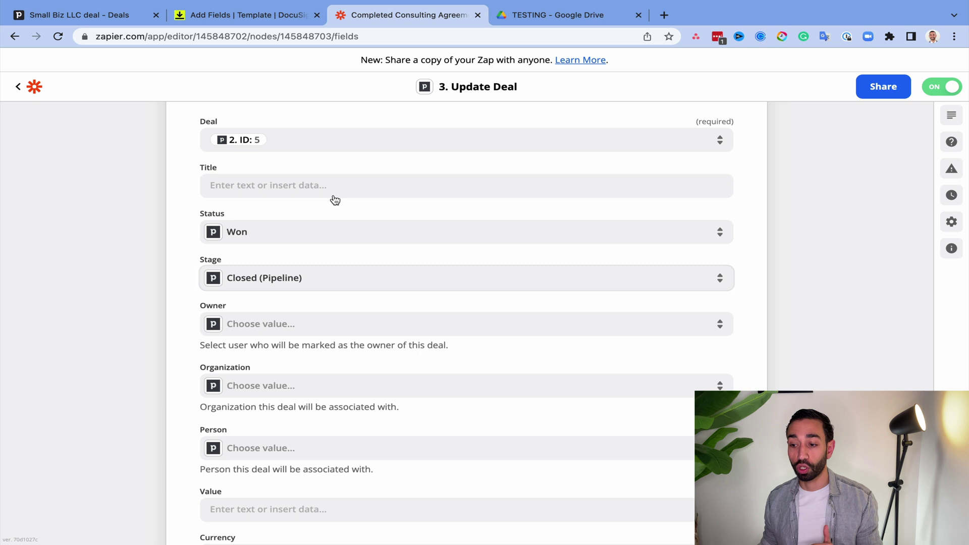
Step: Compare with the Small Biz LLC deal in Pipedrive, then open the Attach File in Pipedrive step
left_click(71, 15)
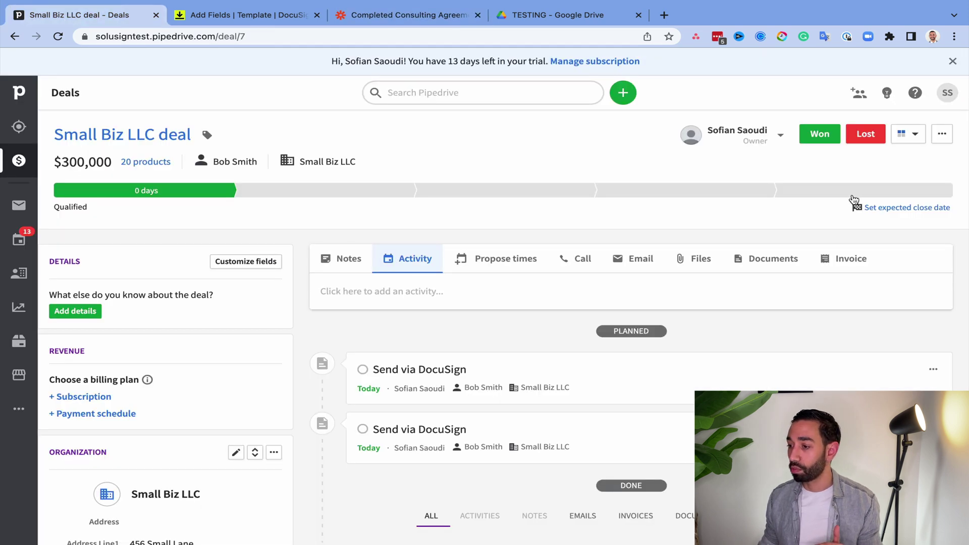
left_click(820, 134)
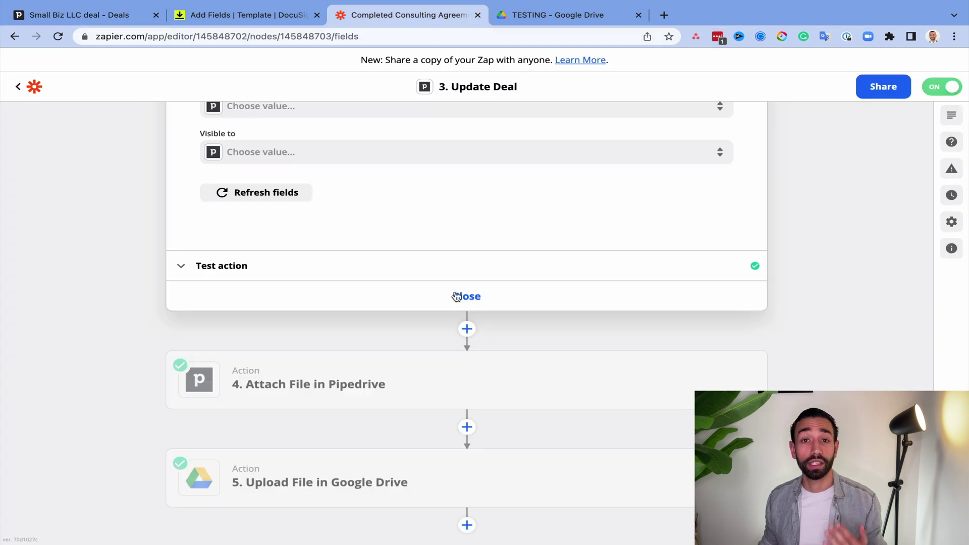
left_click(392, 379)
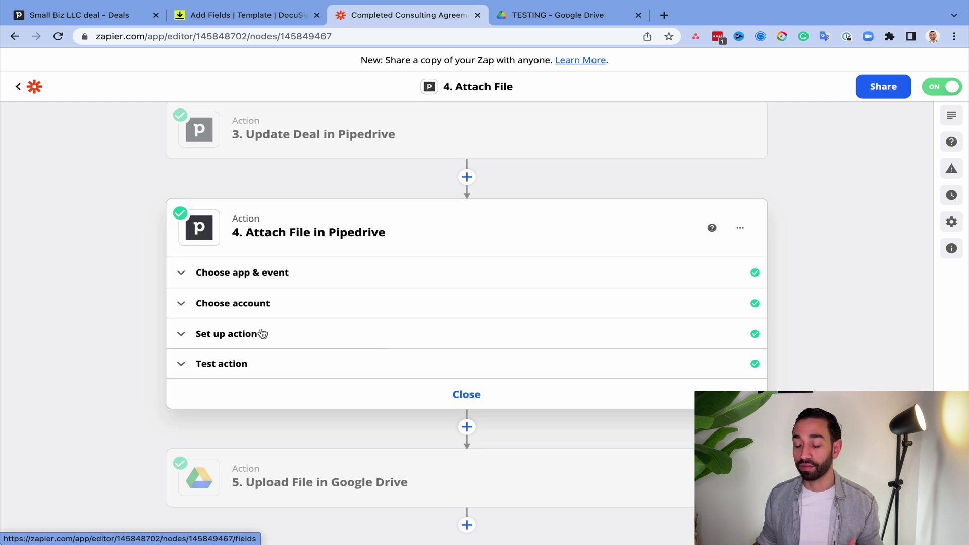
Step: Inspect Attach File's File field and 'Consulting Agreement for' file name, scrolling down to the passed test
left_click(431, 334)
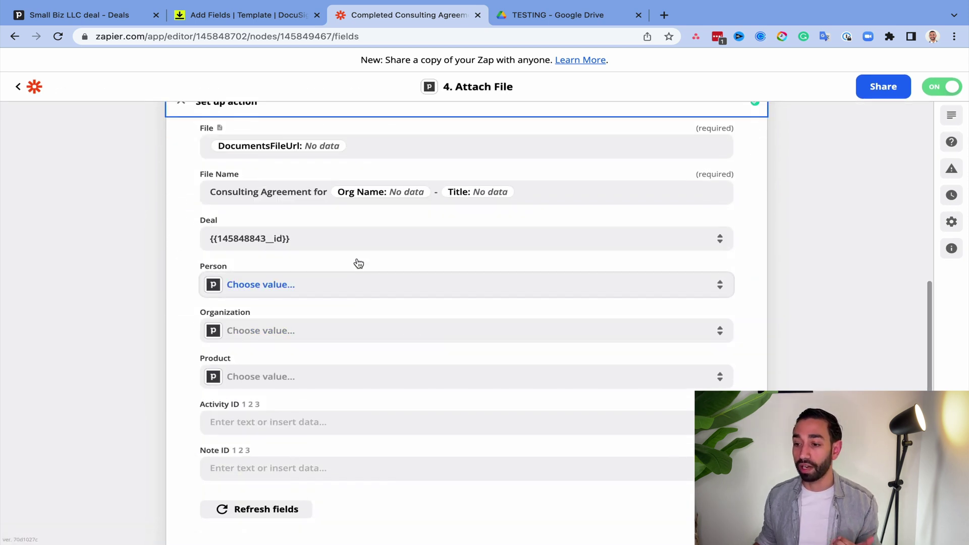
left_click(369, 146)
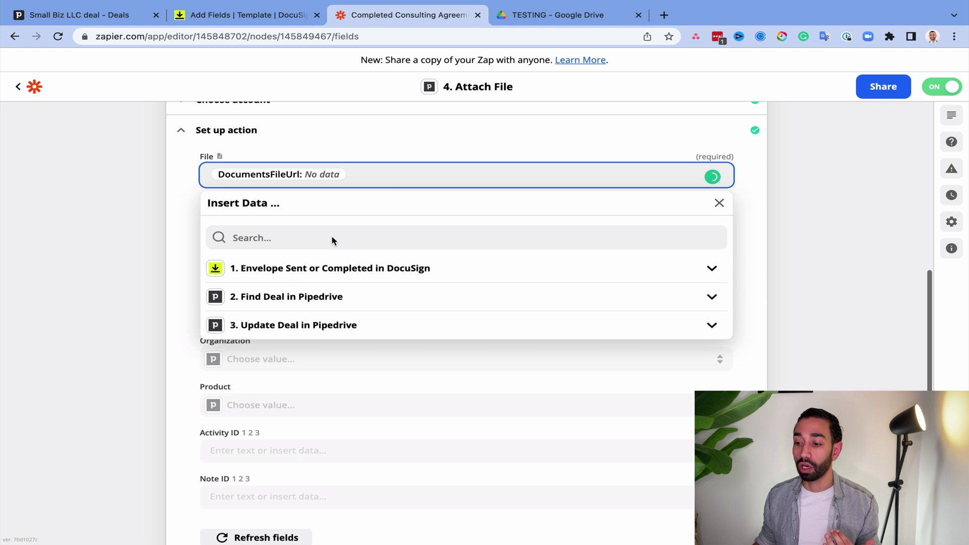
left_click(174, 202)
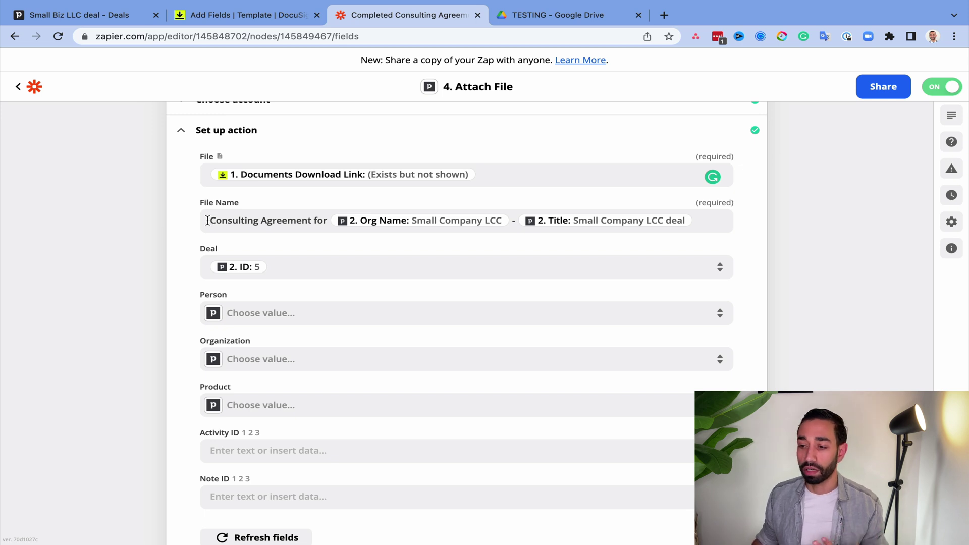
left_click_drag(208, 221, 324, 220)
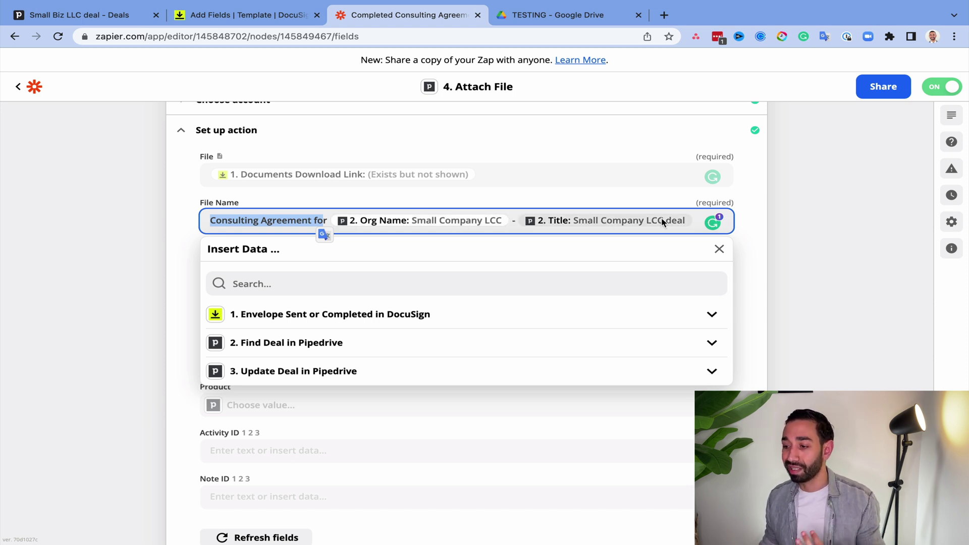
left_click(811, 222)
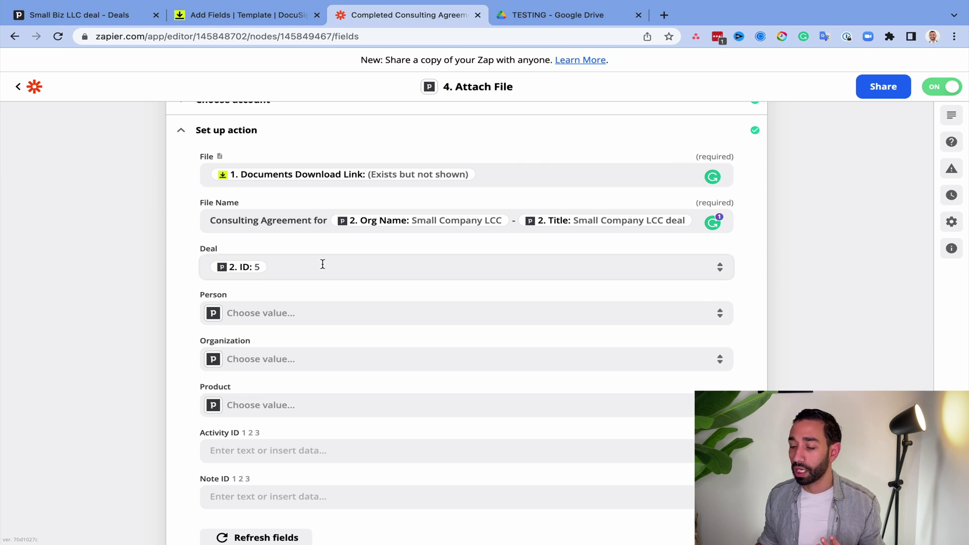
scroll(325, 265, "down", 5)
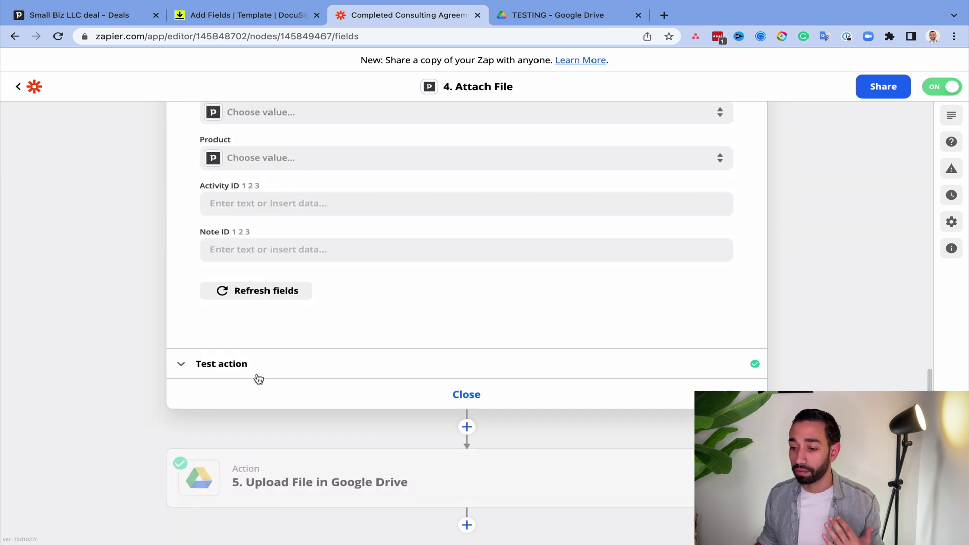
Step: Inspect Upload File in Google Drive's TESTING folder, DocuSign file and deal-based file name, then close it
left_click(333, 477)
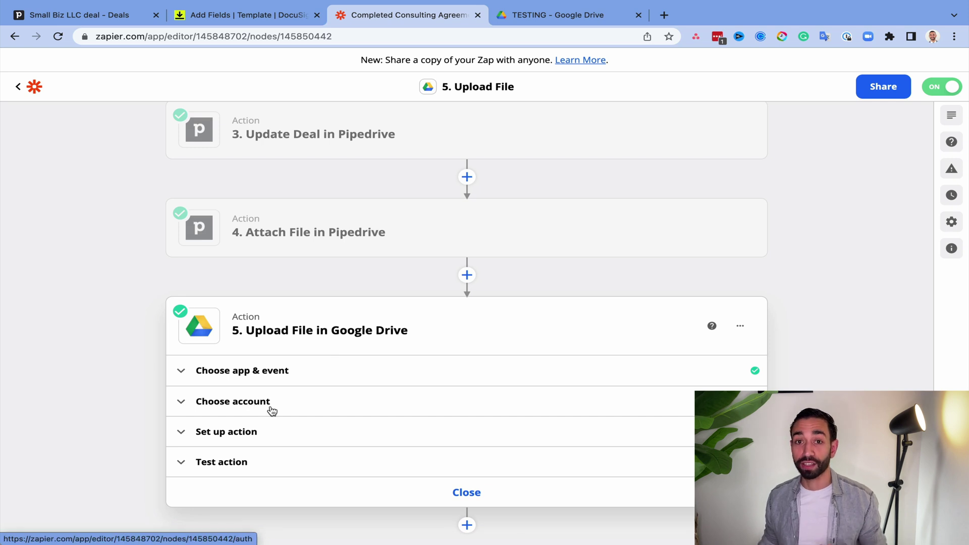
left_click(260, 438)
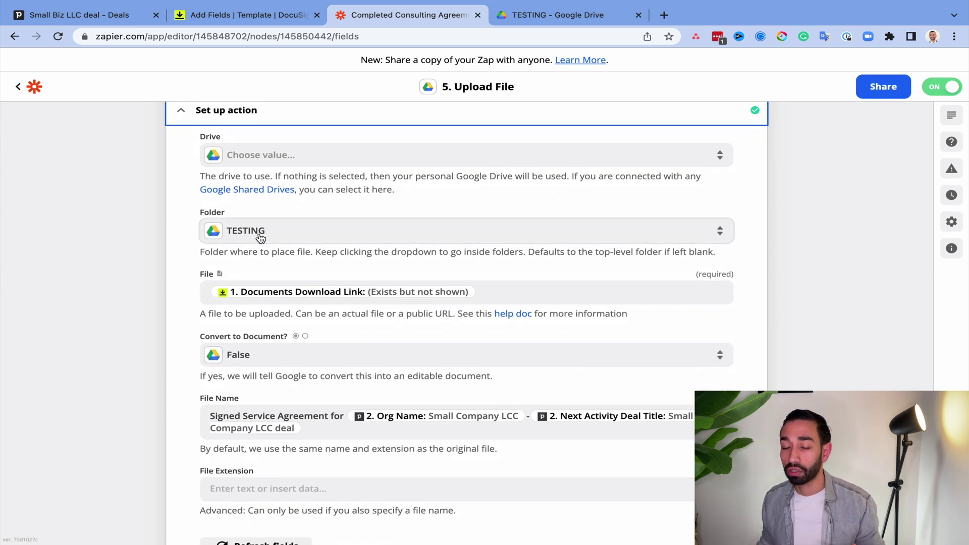
scroll(299, 344, "down", 1)
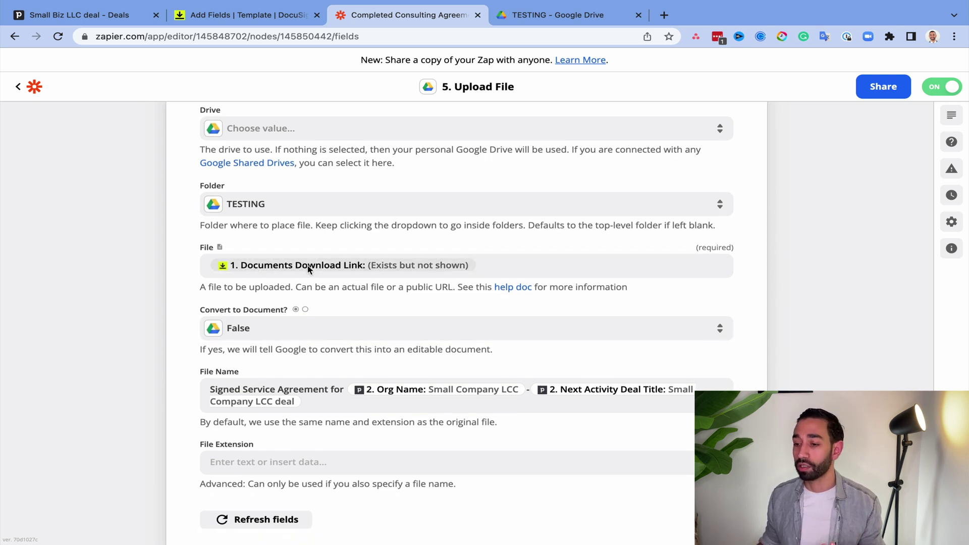
scroll(324, 326, "down", 2)
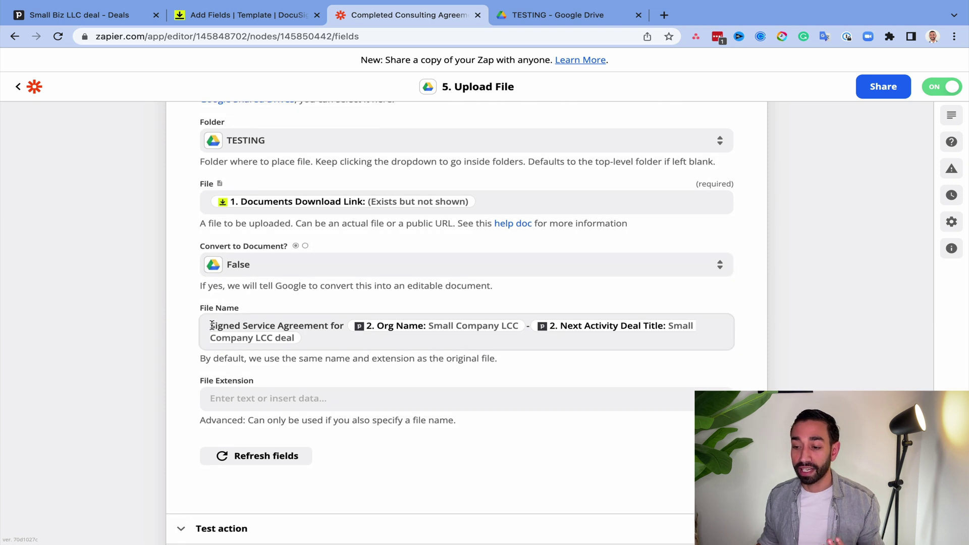
left_click_drag(212, 325, 322, 337)
key("Escape")
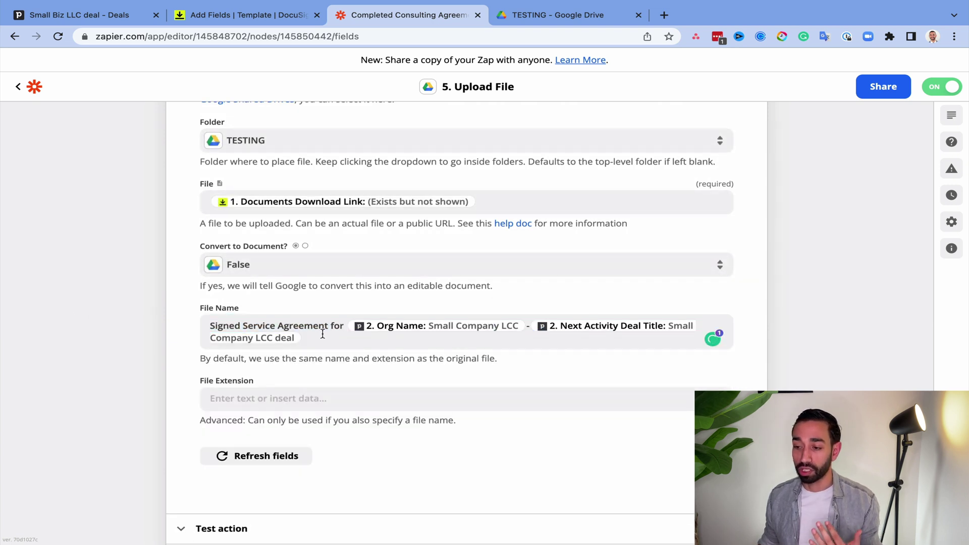
scroll(316, 333, "down", 2)
left_click(471, 493)
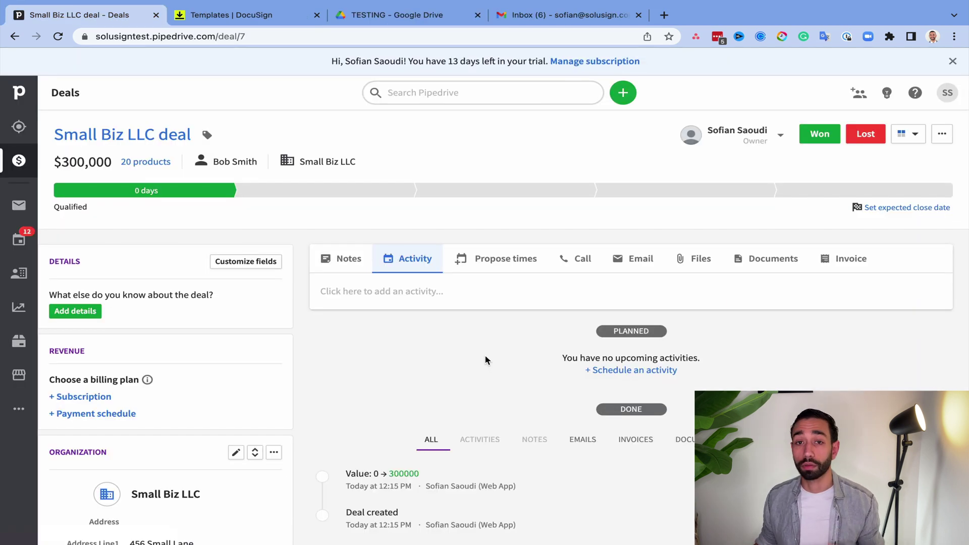
Step: Add and save a Send via DocuSign activity on the Small Biz LLC deal
left_click(468, 290)
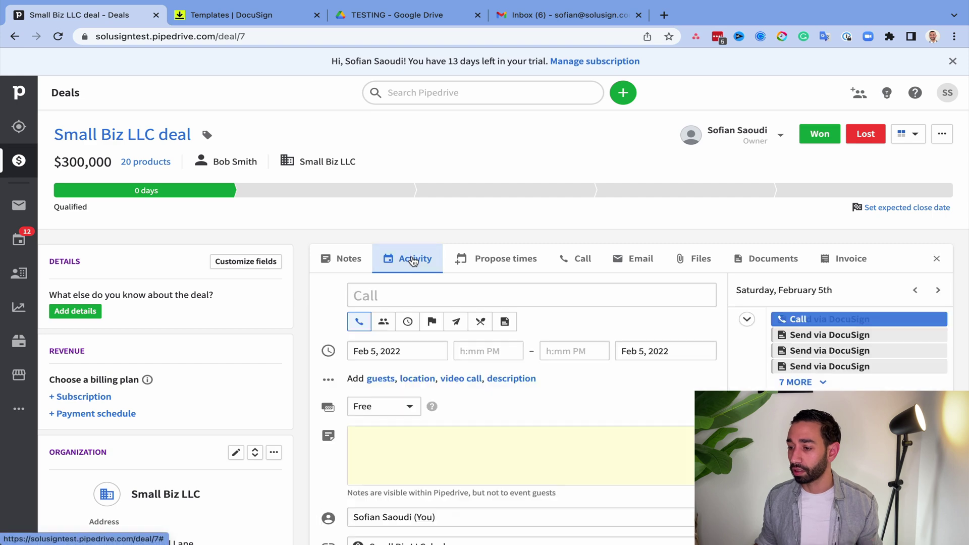
left_click(506, 322)
scroll(555, 344, "down", 5)
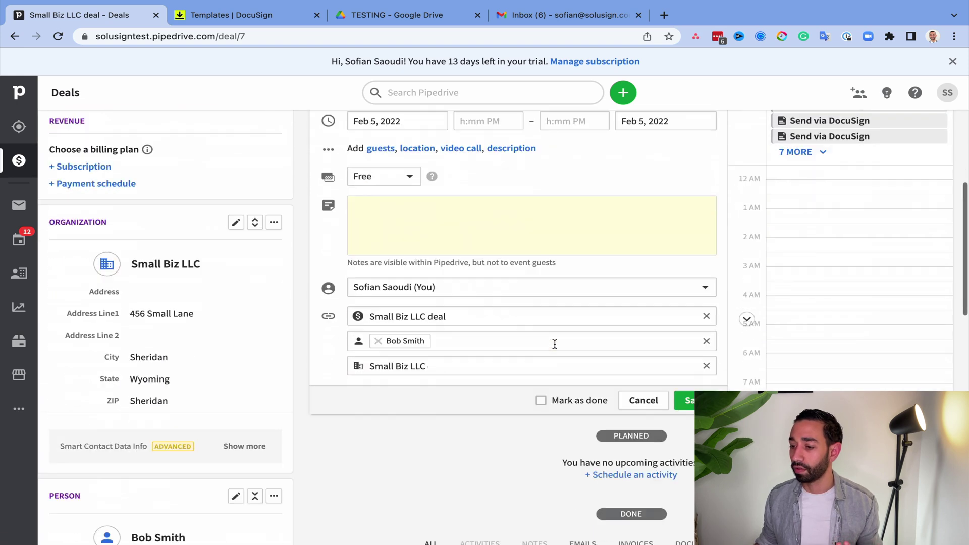
left_click(685, 400)
scroll(470, 266, "up", 3)
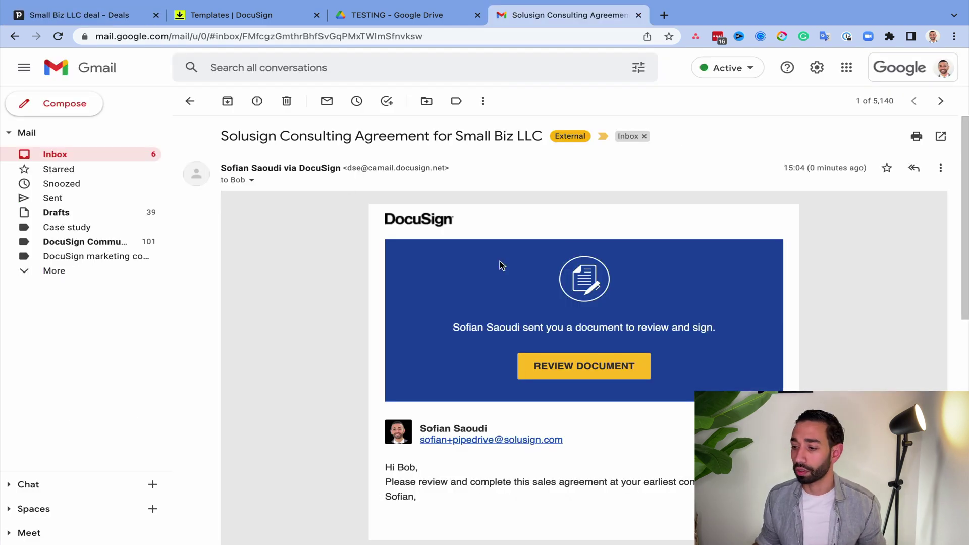
Step: Open the agreement for review and agree to use electronic records and signatures
left_click(618, 367)
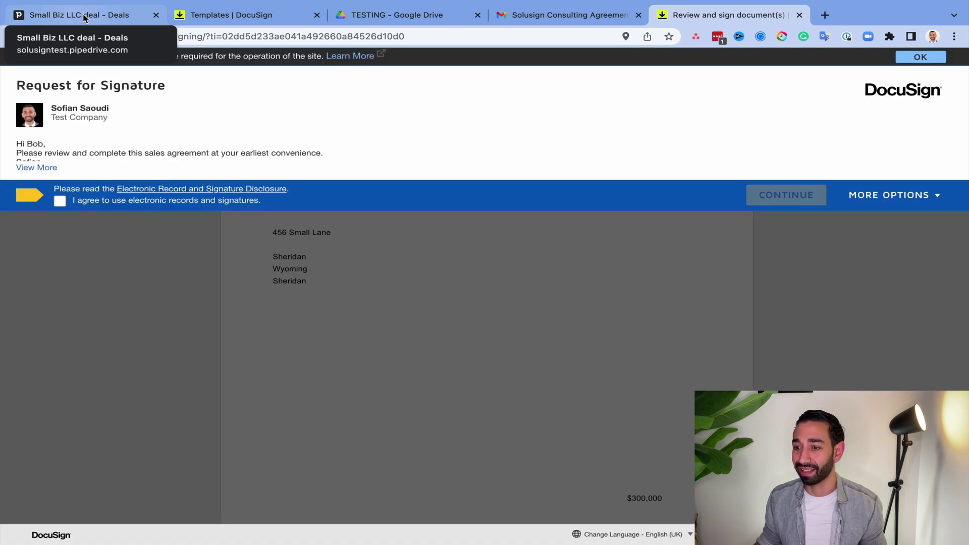
left_click(60, 200)
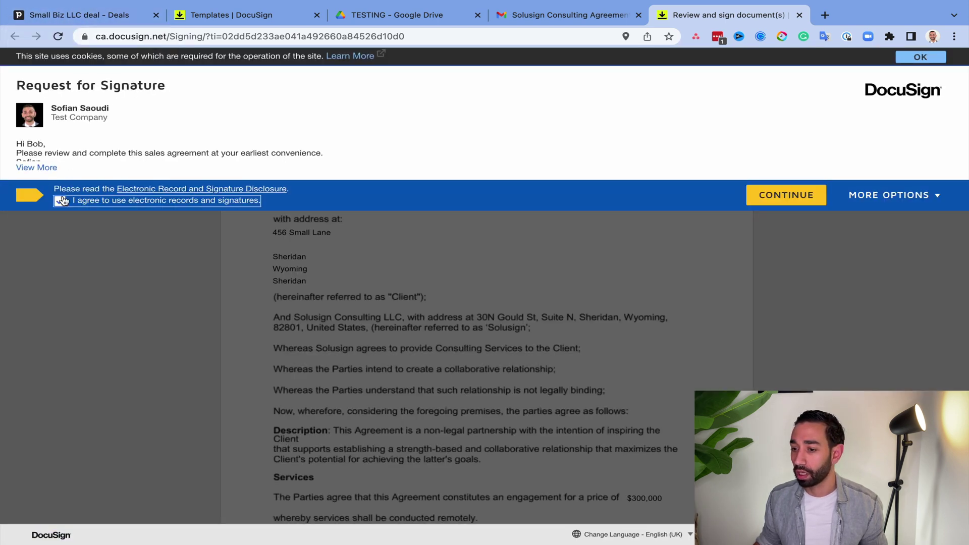
left_click(750, 201)
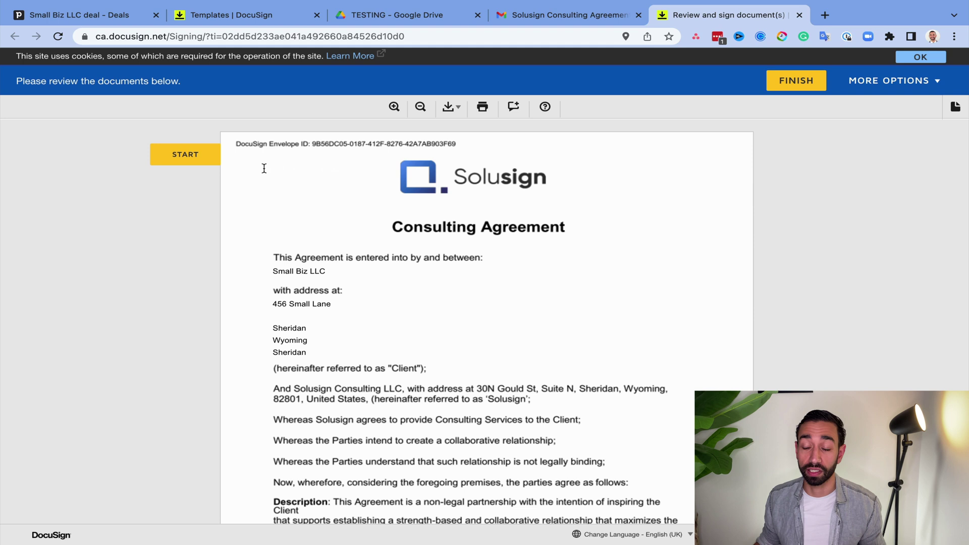
Step: Highlight the hidden deal name text at the top of the page, then clear the selection
left_click_drag(265, 167, 352, 167)
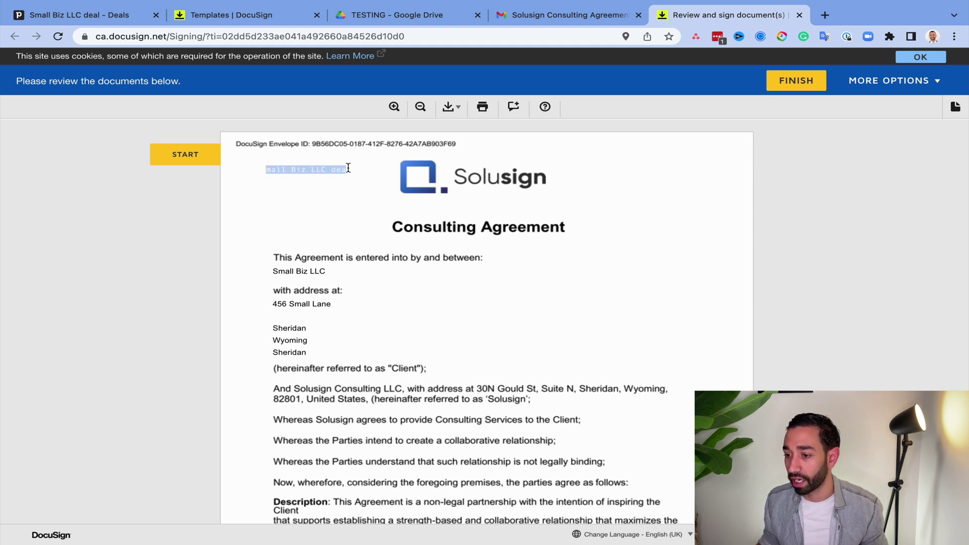
left_click_drag(261, 168, 352, 169)
left_click(264, 168)
left_click(362, 175)
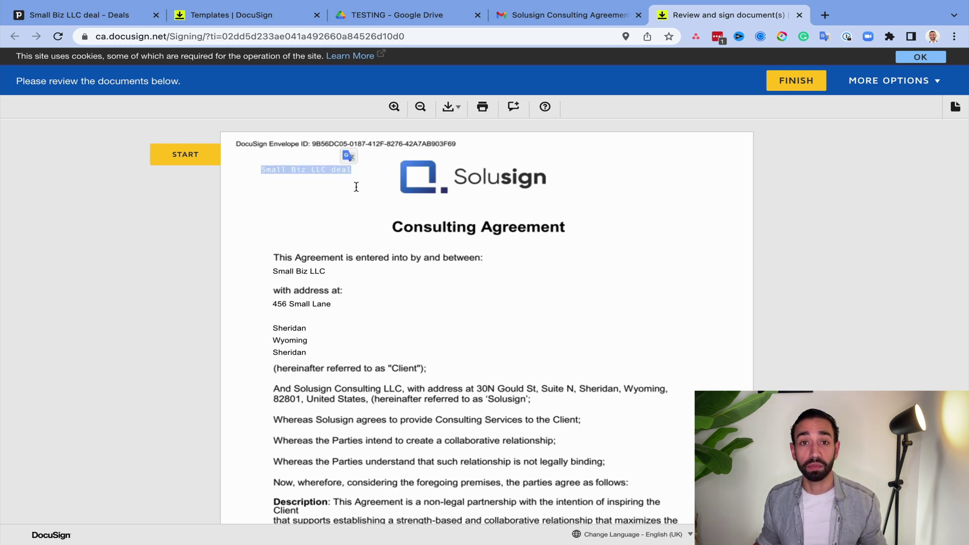
left_click(373, 225)
Step: Adopt the suggested signature in the client field, enter title Director, and finish
left_click(171, 154)
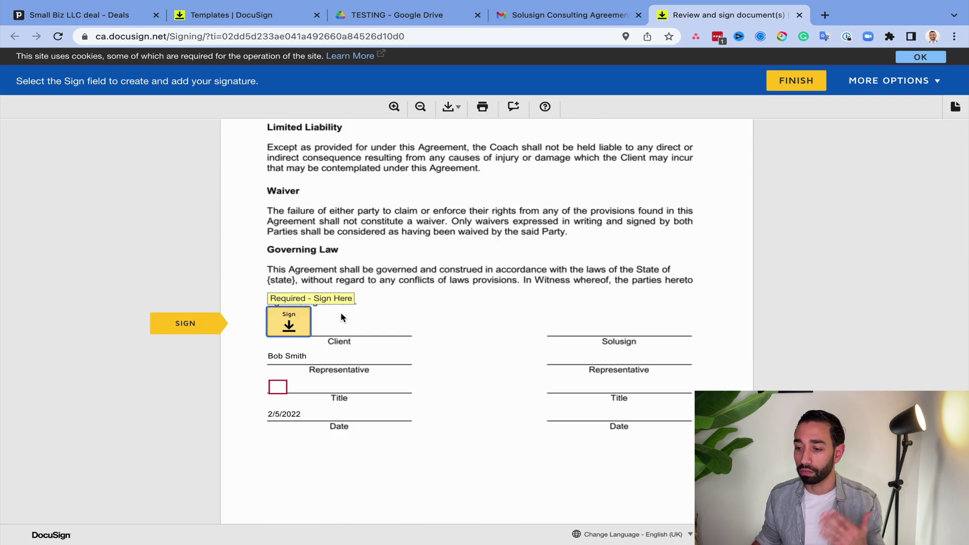
left_click(305, 322)
left_click(240, 374)
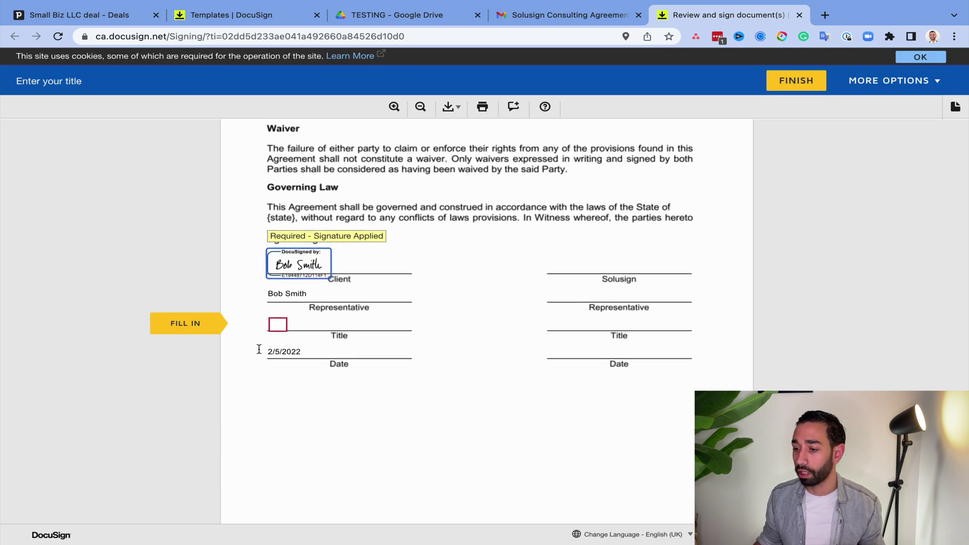
left_click(279, 322)
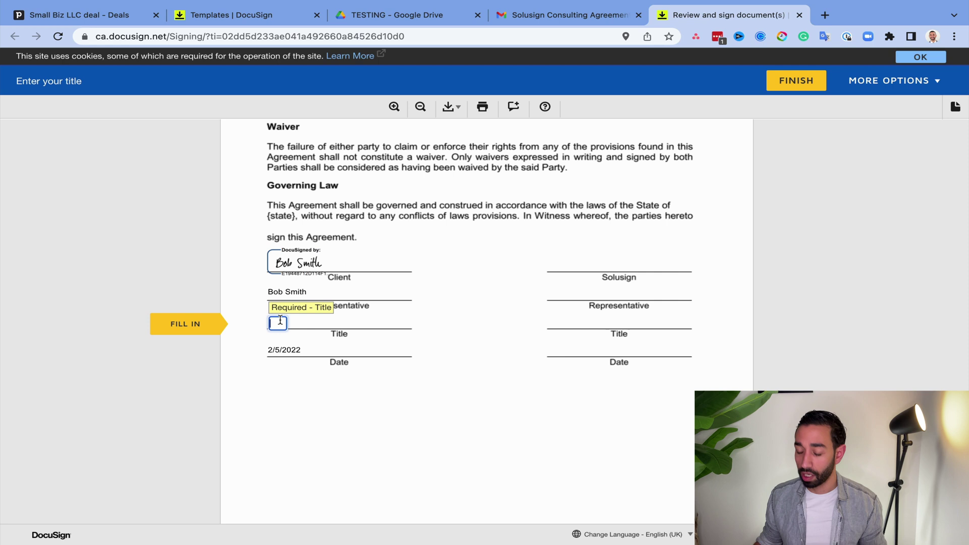
type("Director")
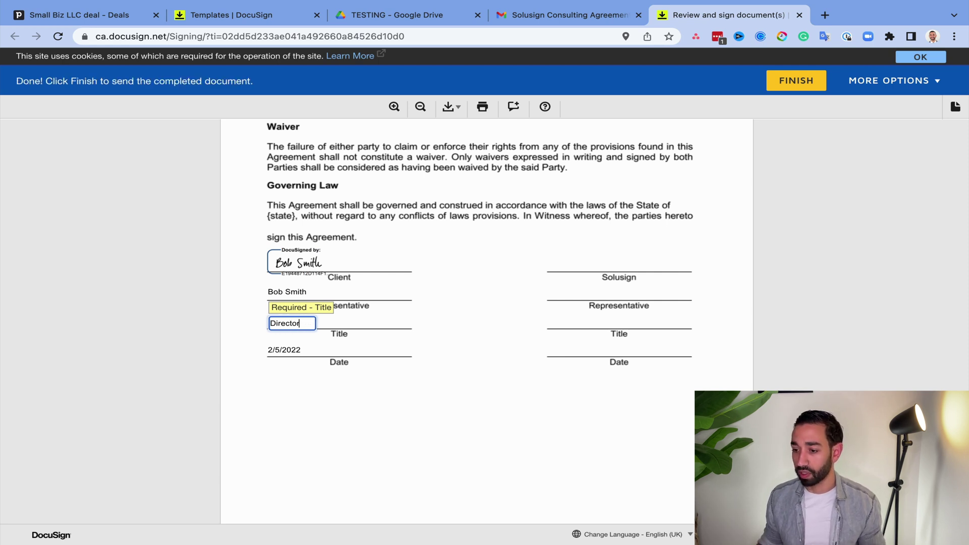
left_click(787, 85)
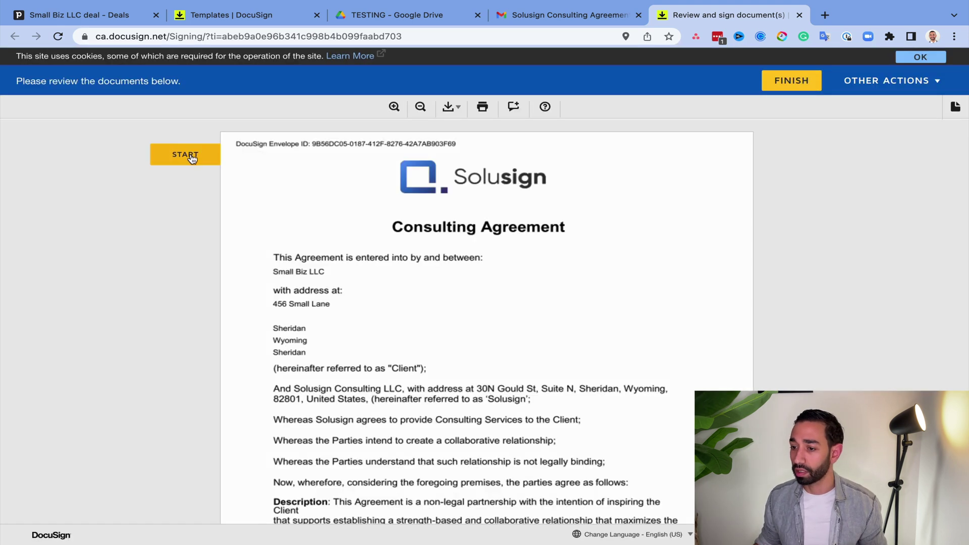
Step: Countersign for Solusign, trim the title to Director, finish, and return to the Pipedrive deal
left_click(192, 159)
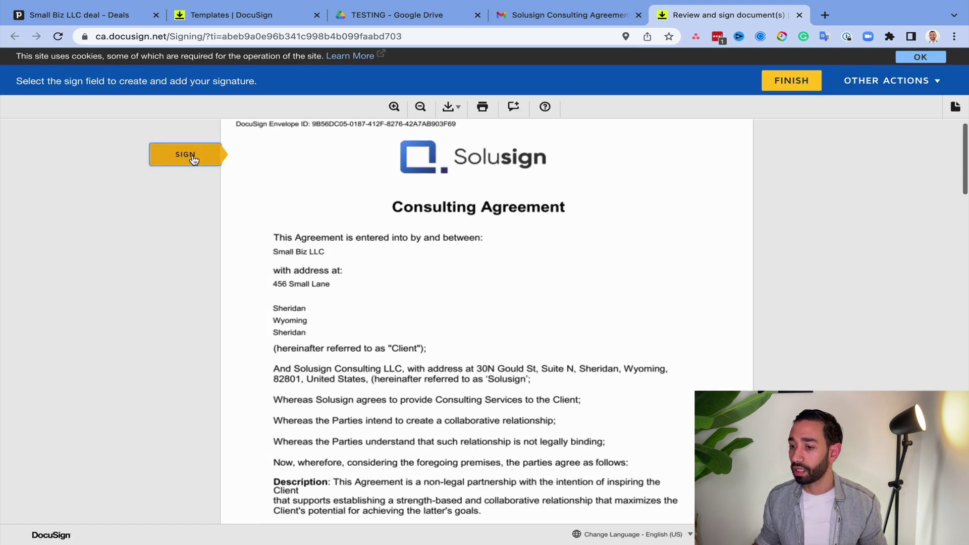
left_click(582, 327)
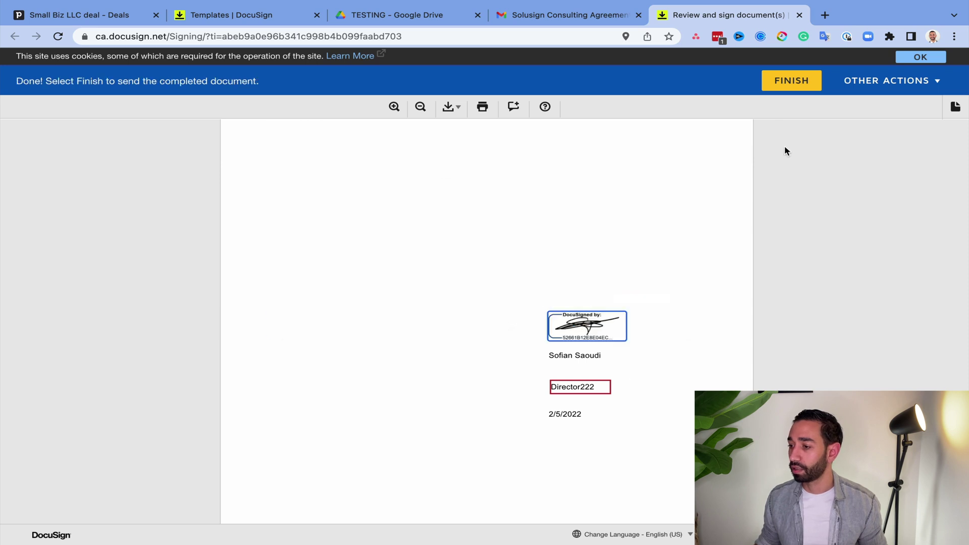
left_click(595, 387)
key("BackSpace")
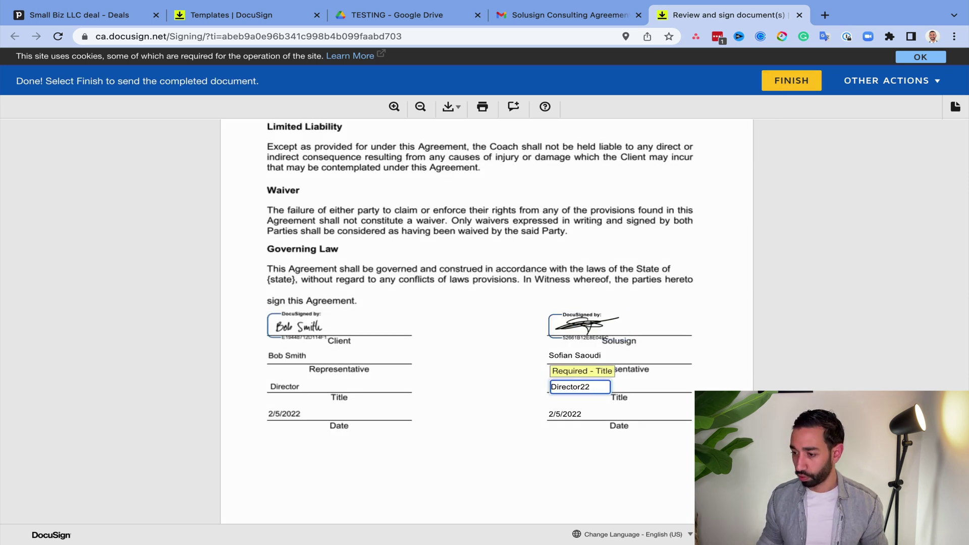
key("BackSpace")
key("BackSpace")
left_click(790, 79)
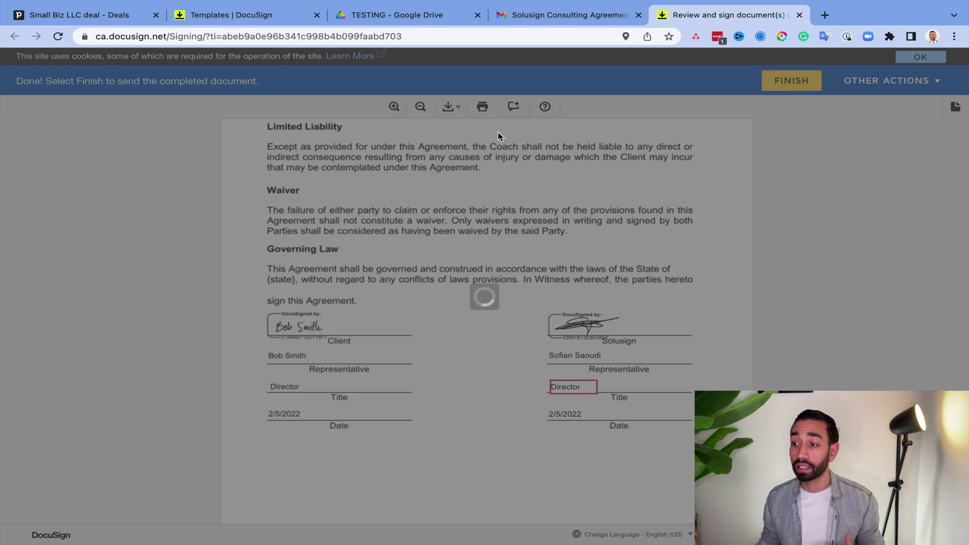
left_click(96, 16)
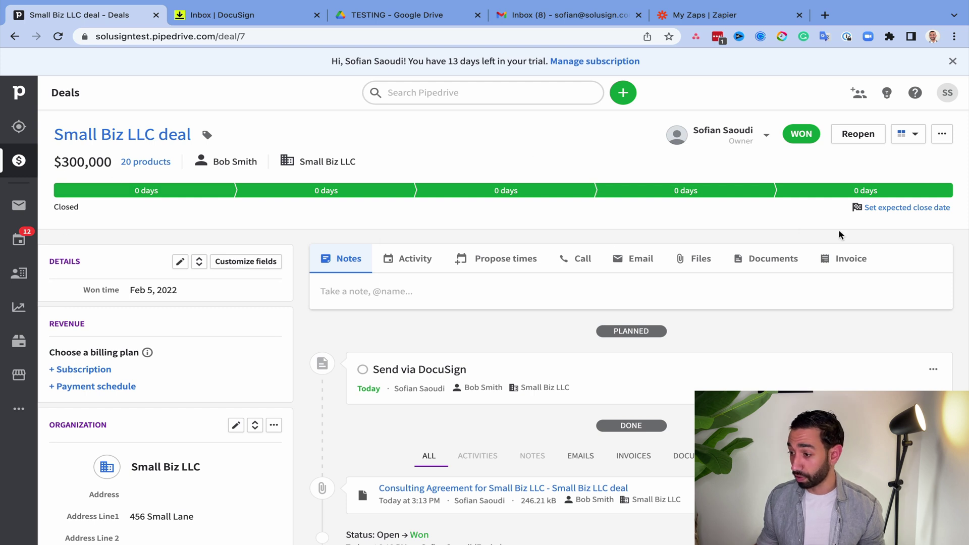
Step: Download and open the signed Consulting Agreement attached to the won Small Biz LLC deal
mouse_move(848, 194)
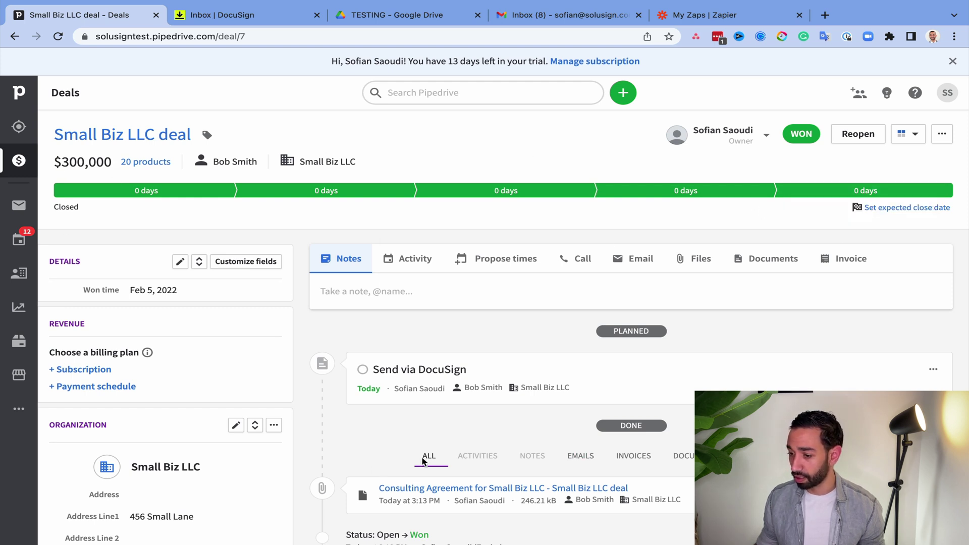
left_click(411, 488)
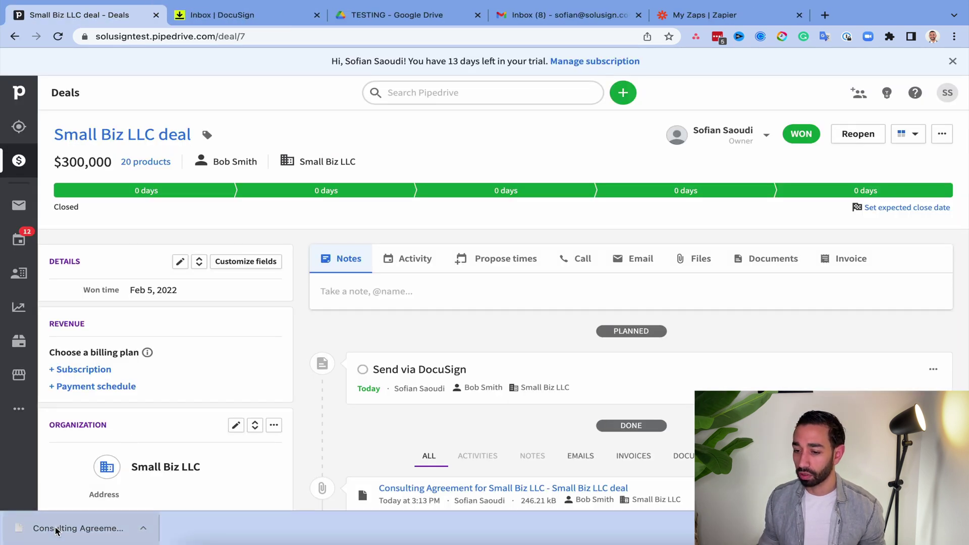
left_click(57, 530)
left_click(392, 18)
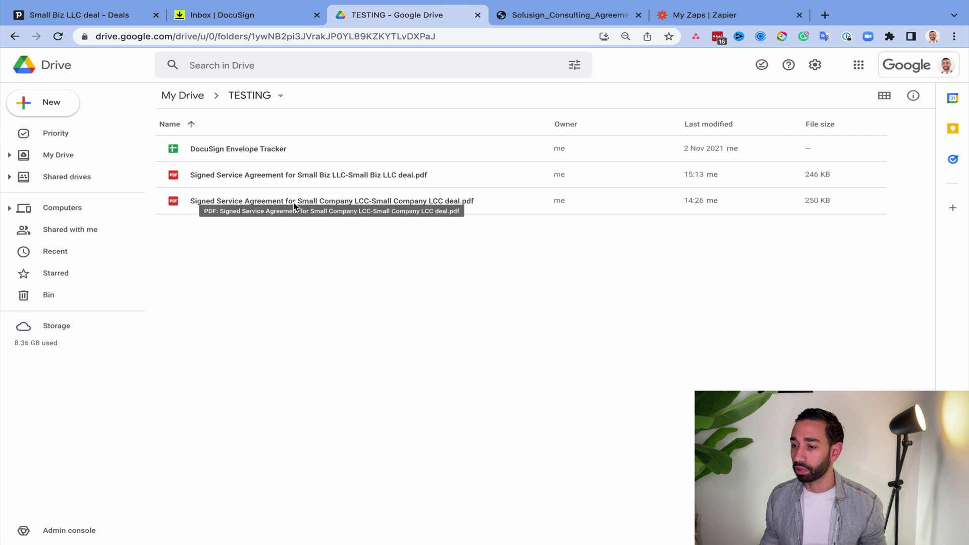
Step: Preview the Signed Service Agreement for Small Biz LLC PDF in the TESTING folder
double_click(291, 177)
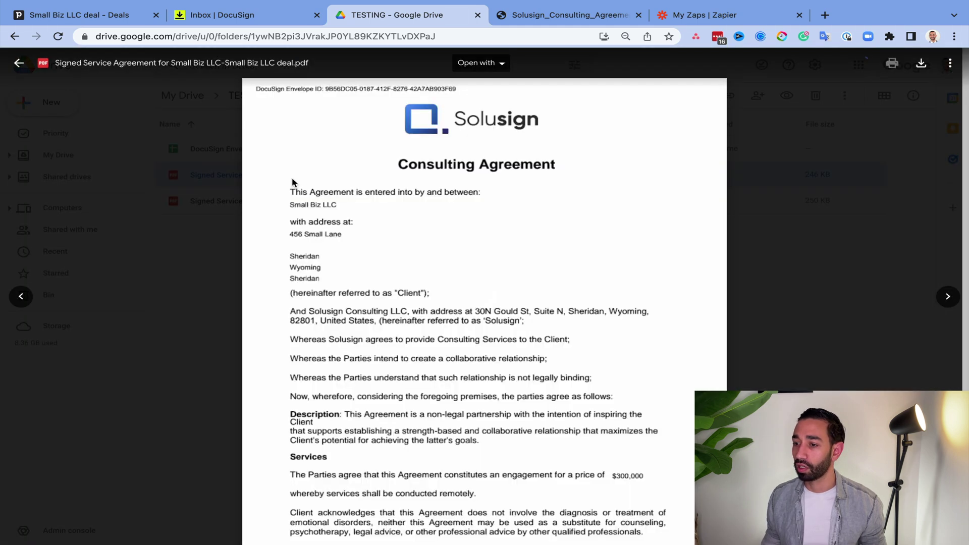